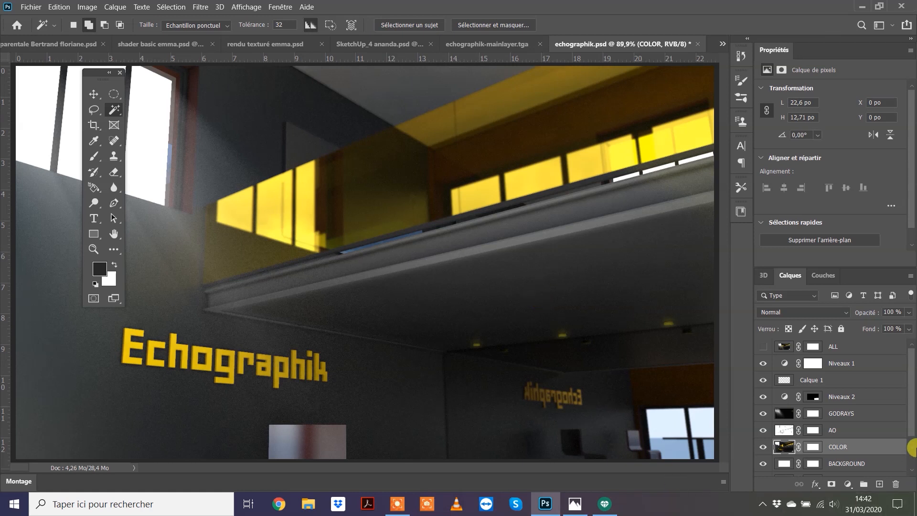
Hide the Niveaux 1, Calque 1 and Niveaux 2 layers, and check the GODRAYS layer's effect by switching its visibility off and on
drag(911, 392, 909, 456)
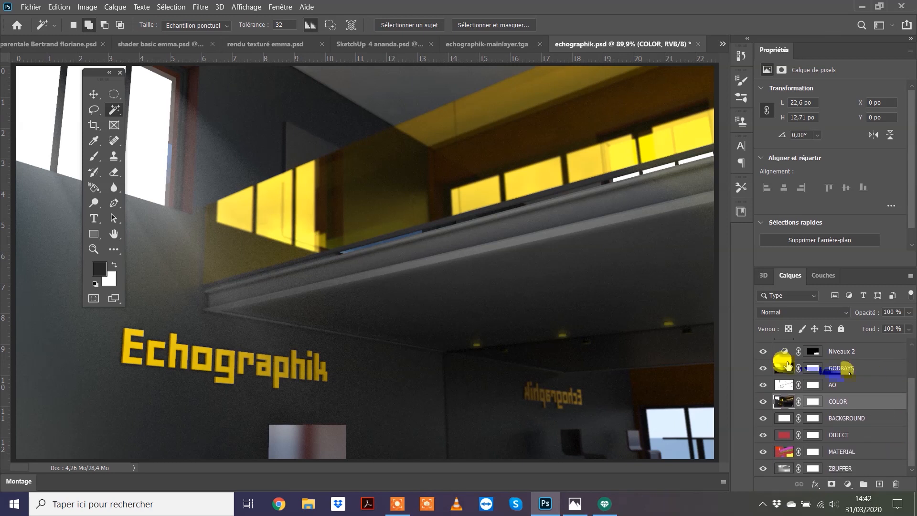
drag(913, 393, 913, 366)
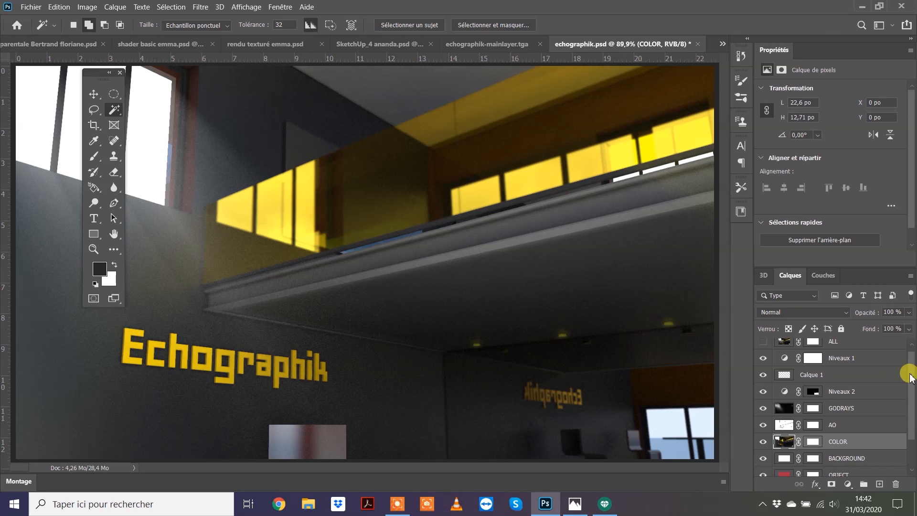
scroll(913, 377, down, 2)
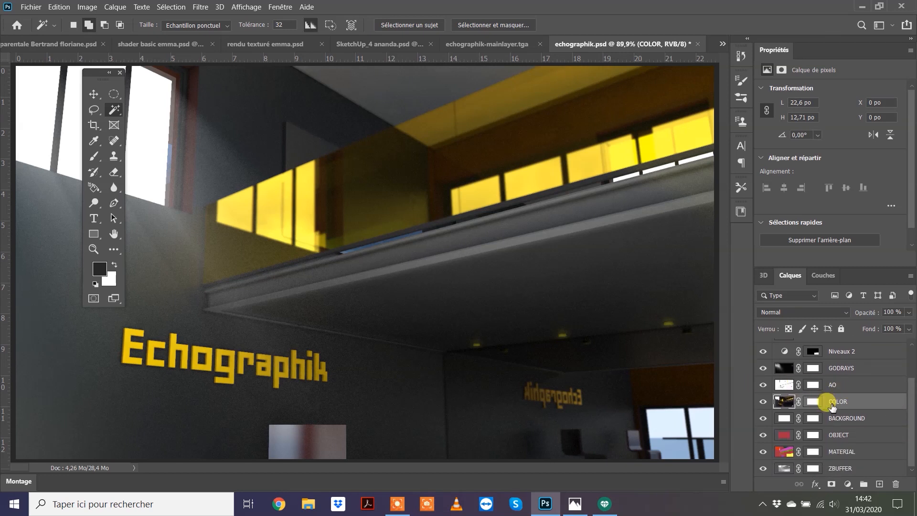
scroll(901, 401, up, 2)
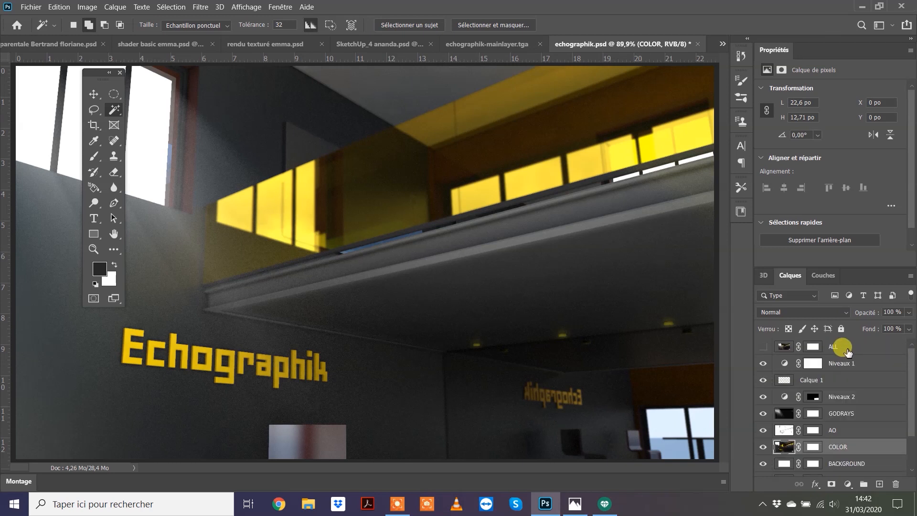
drag(763, 364, 762, 399)
click(764, 413)
click(763, 412)
scroll(908, 410, down, 1)
scroll(908, 410, up, 1)
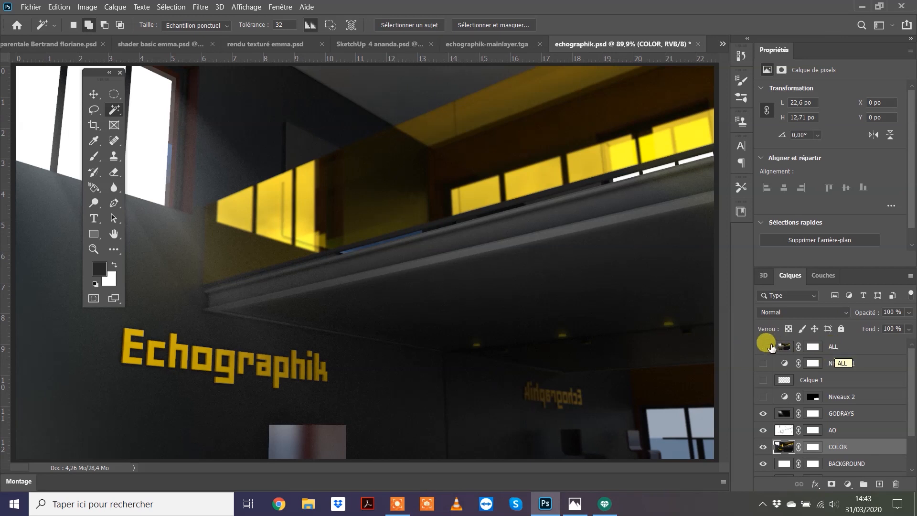
Show and hide the ALL layer to compare the raw render with the layered composite
click(764, 347)
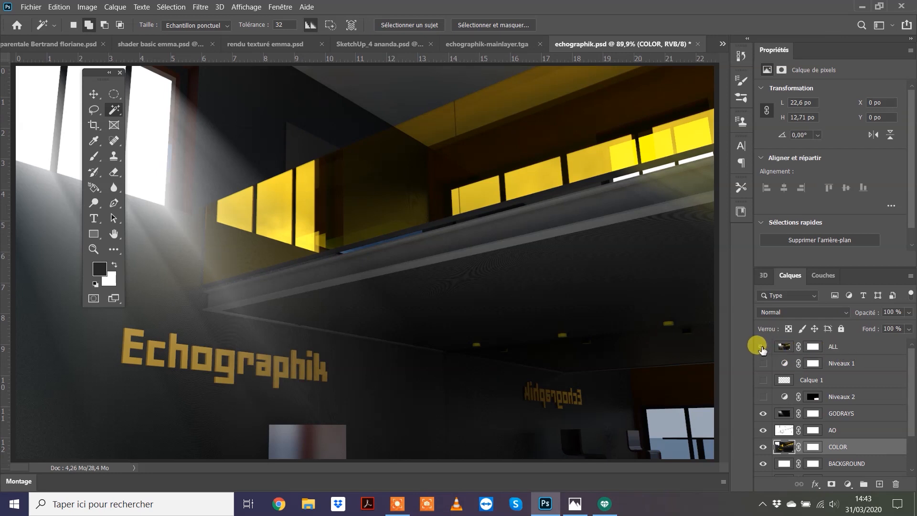
click(763, 348)
click(763, 347)
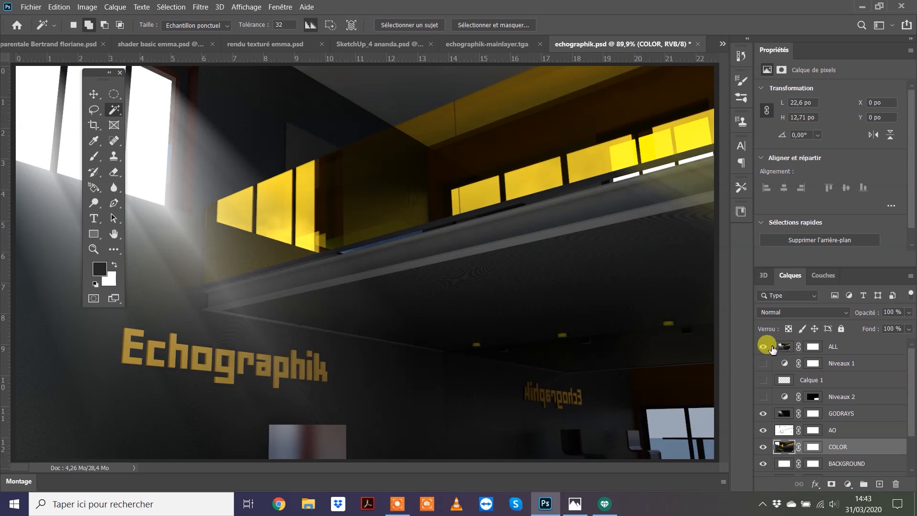
click(763, 347)
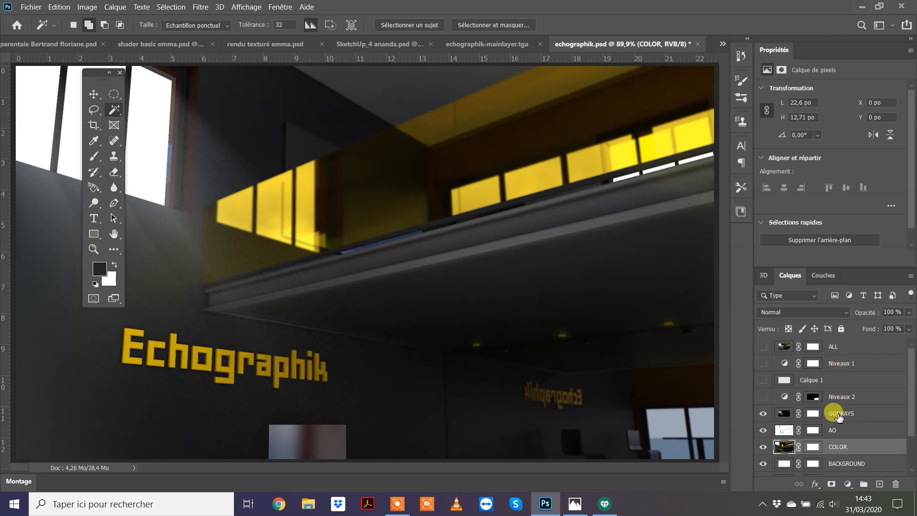
Select the GODRAYS layer and toggle its visibility to compare the image with and without the light rays
click(840, 415)
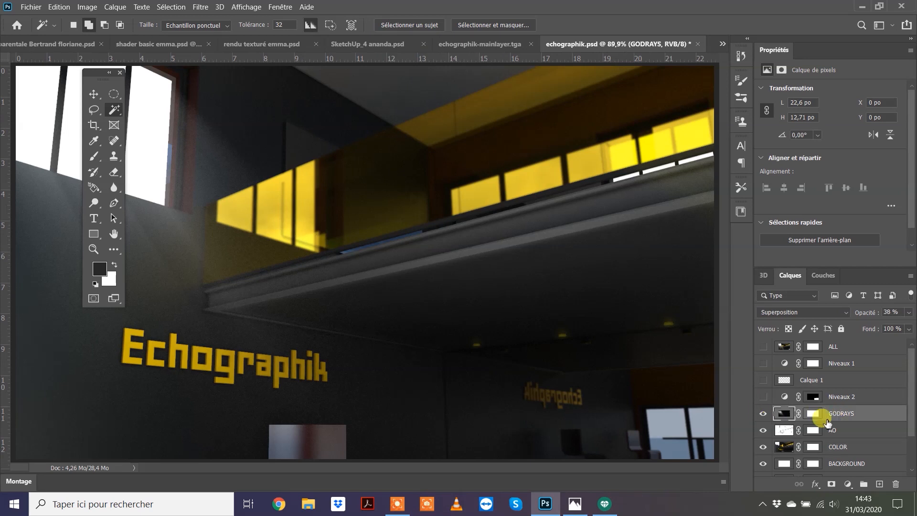
click(764, 414)
click(763, 413)
click(763, 414)
click(762, 414)
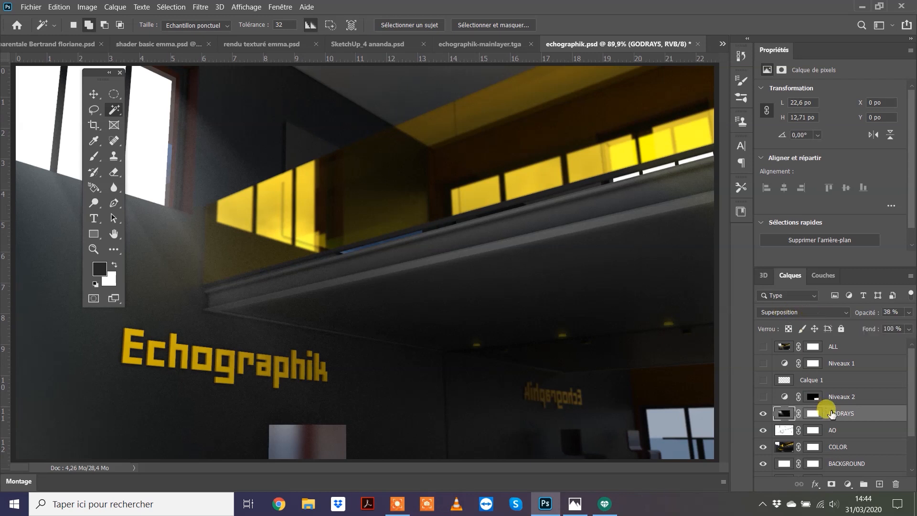
Hide the GODRAYS layer and make the Niveaux 1 adjustment layer visible, leaving Niveaux 2 hidden
click(764, 413)
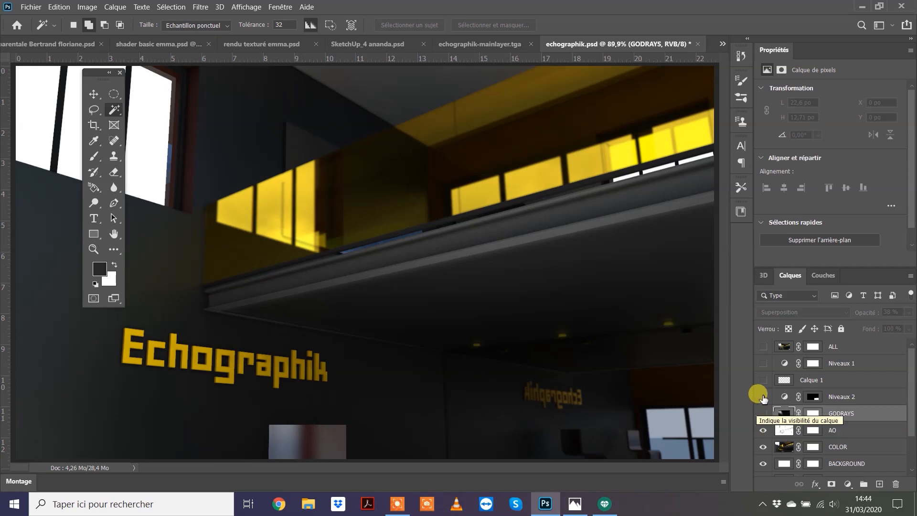
click(764, 396)
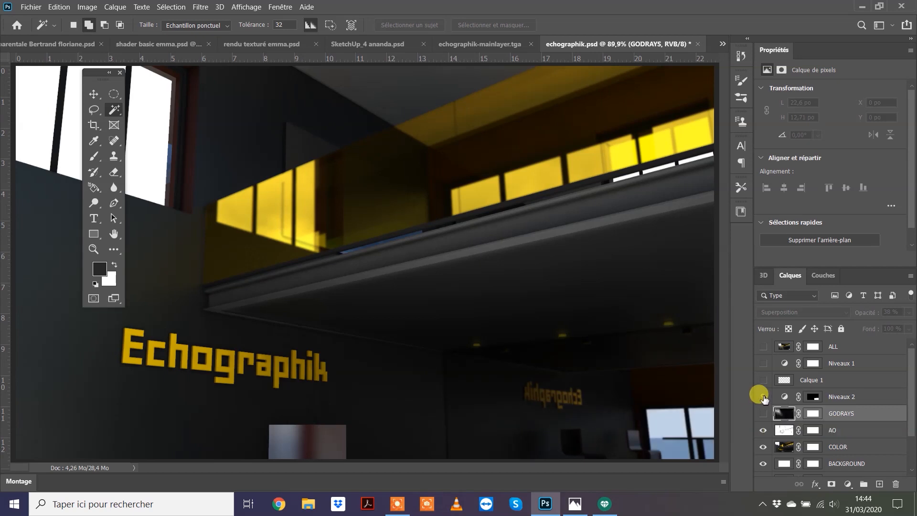
click(763, 397)
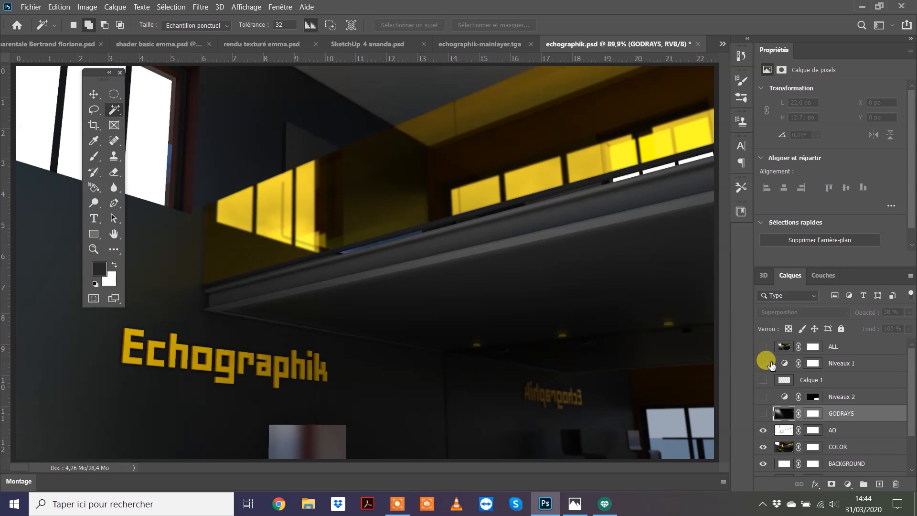
click(763, 364)
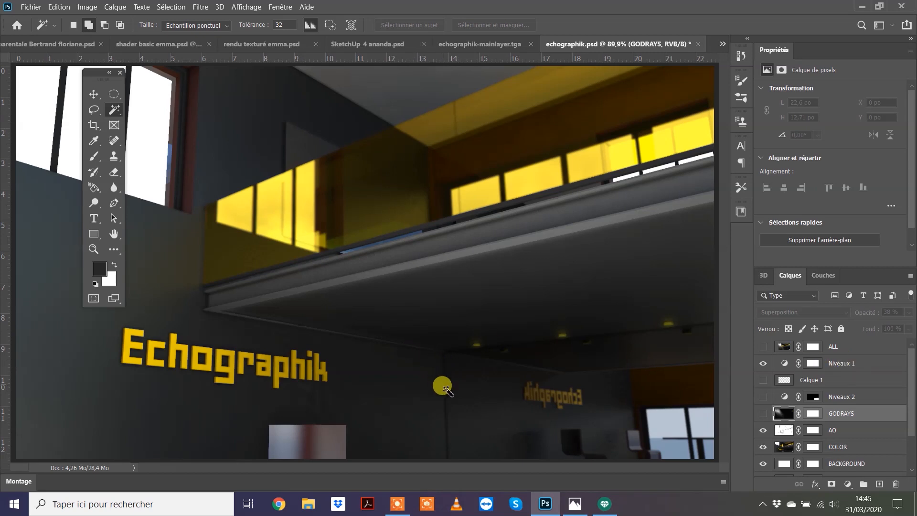
Select the AO layer, compare the image with and without it, and leave it hidden
click(849, 429)
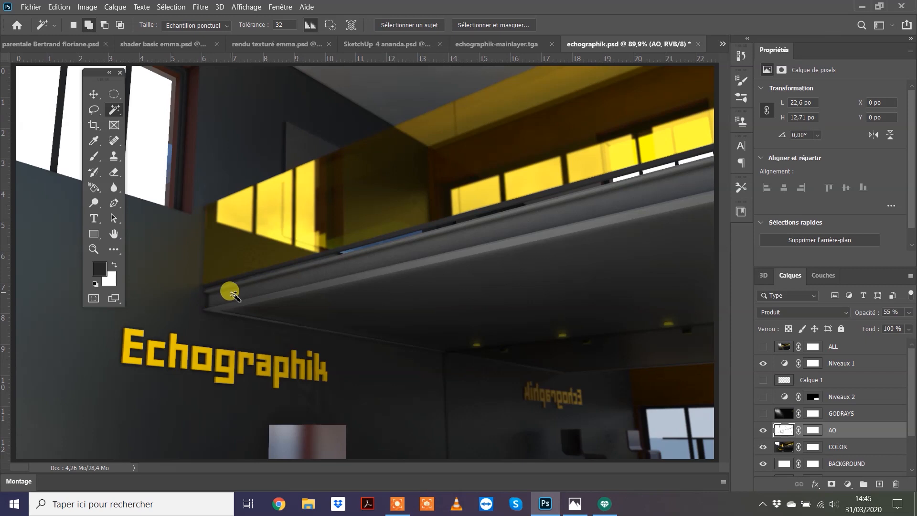
click(763, 430)
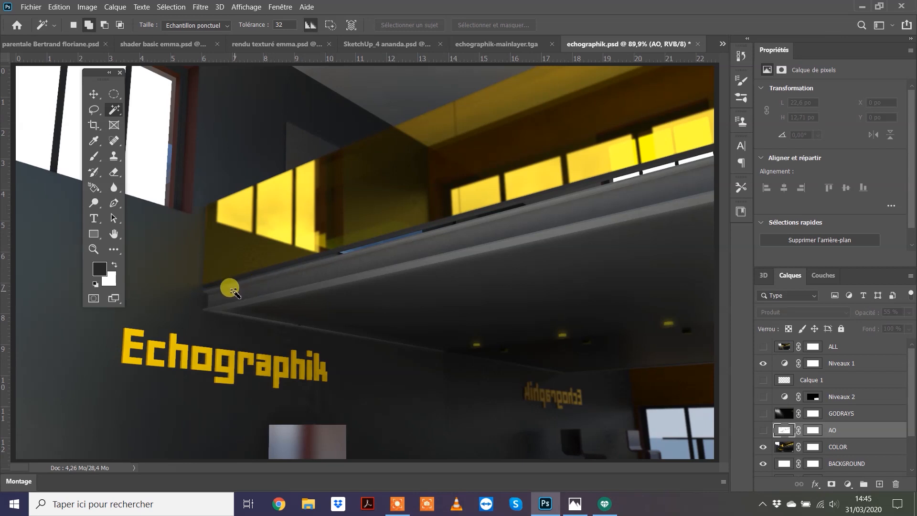
click(764, 430)
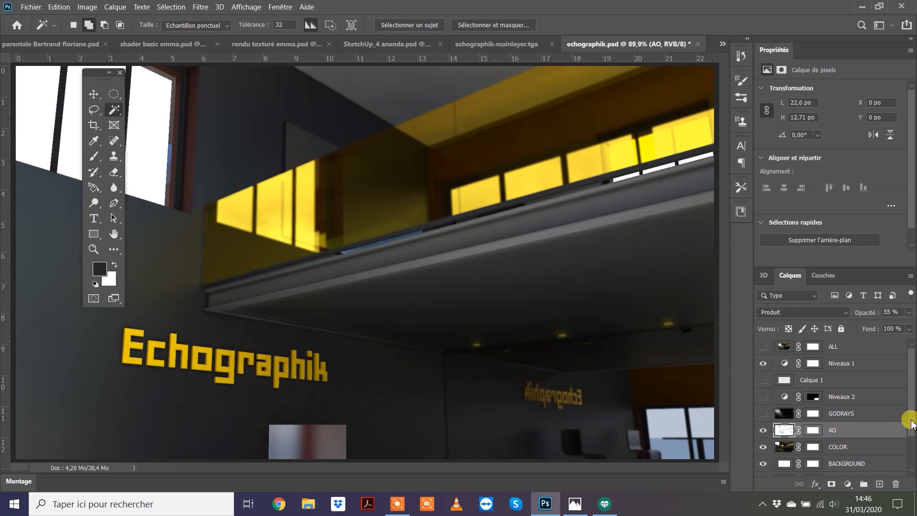
drag(911, 423, 912, 454)
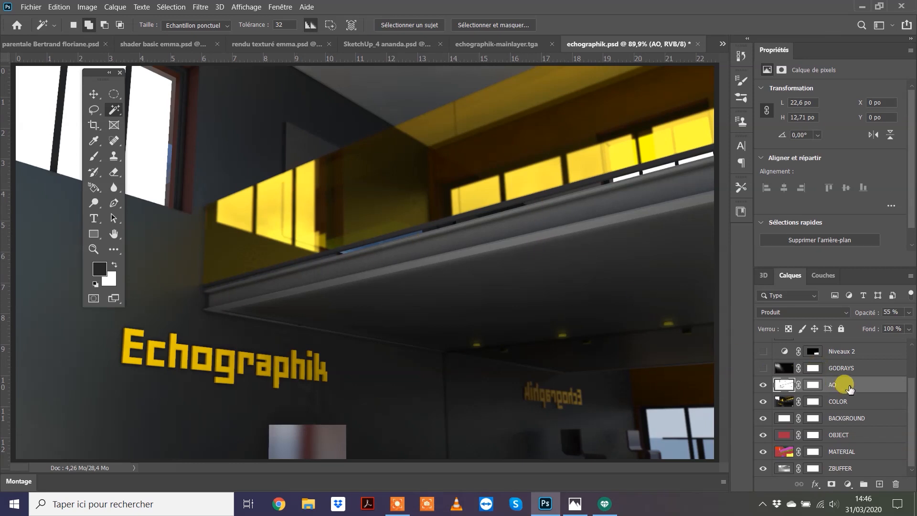
click(764, 385)
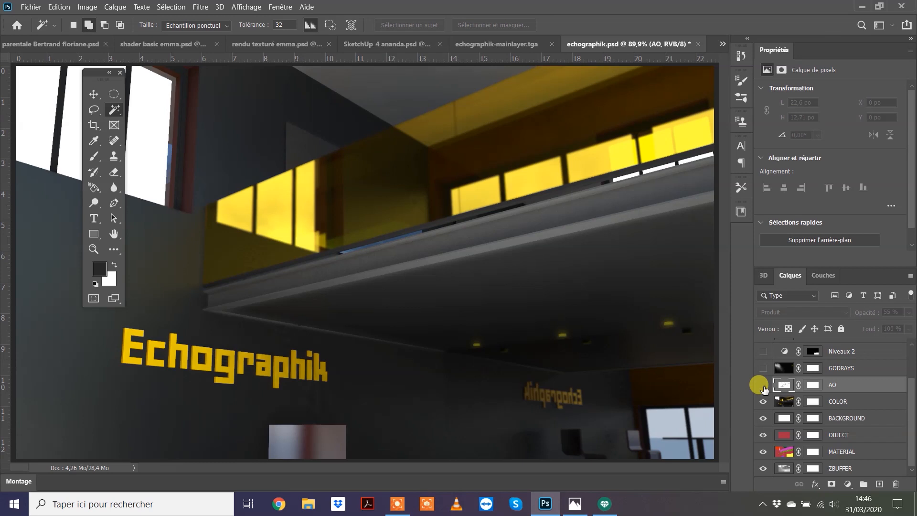
Select the COLOR layer and toggle its visibility to examine what it contributes to the image
click(782, 405)
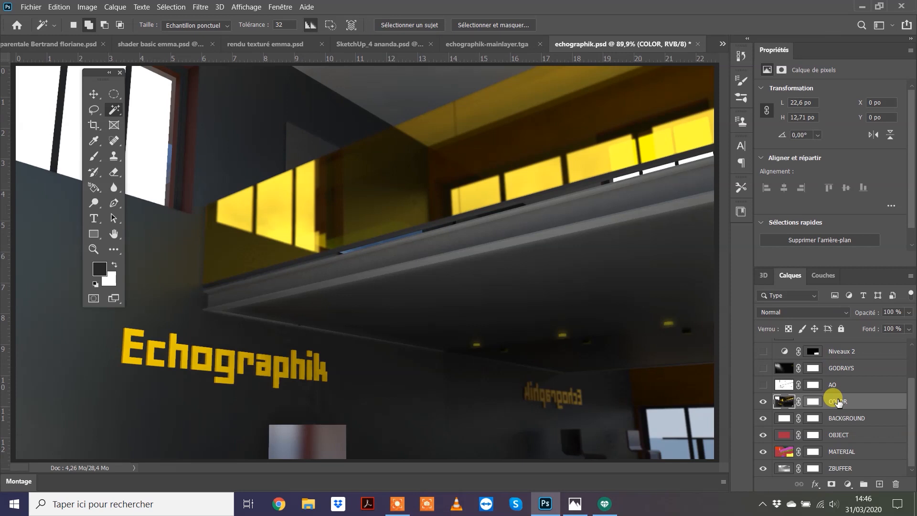
click(764, 401)
click(764, 402)
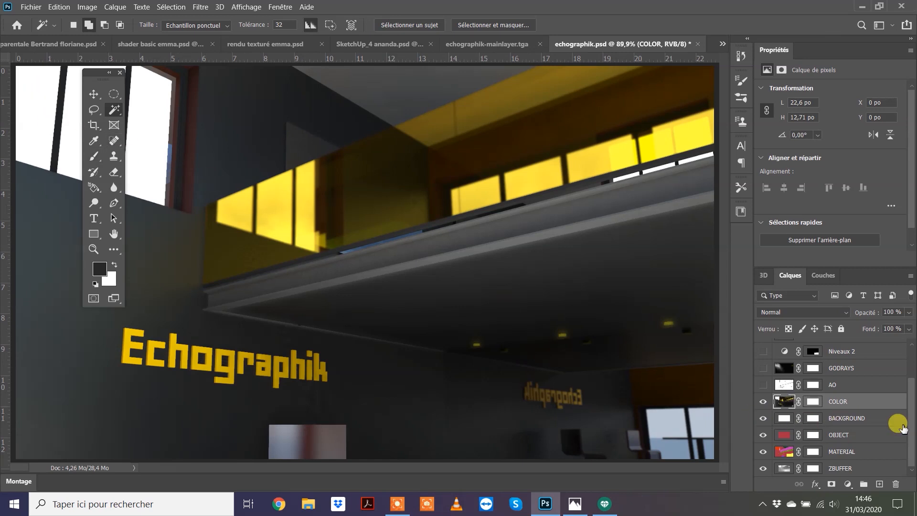
Select the BACKGROUND layer, and hide both the BACKGROUND and COLOR layers
click(791, 420)
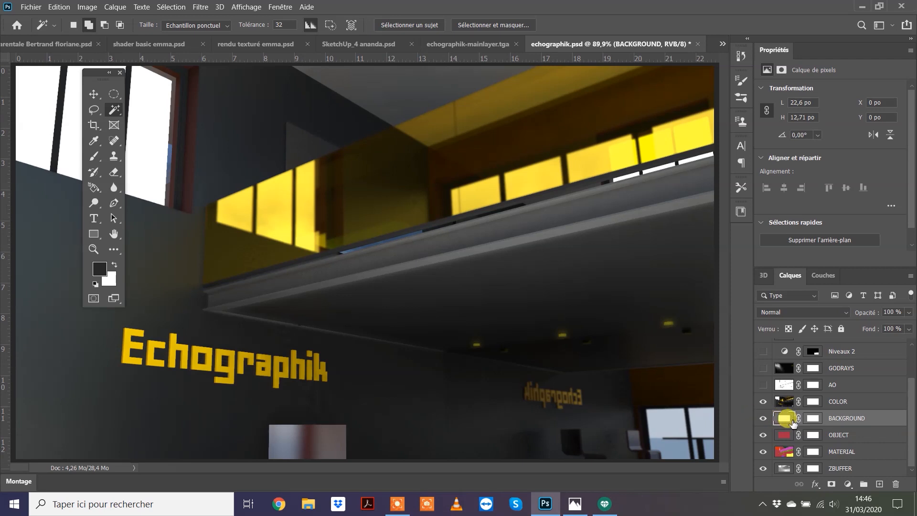
click(763, 419)
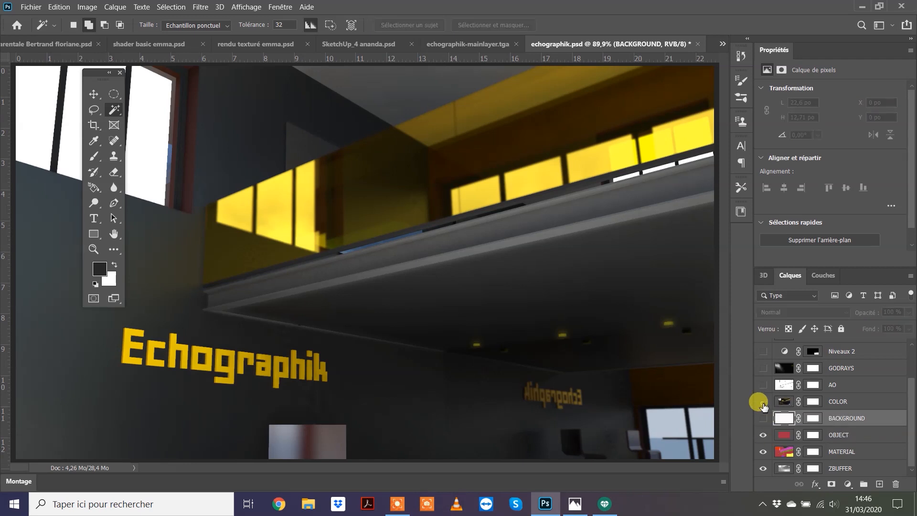
click(763, 402)
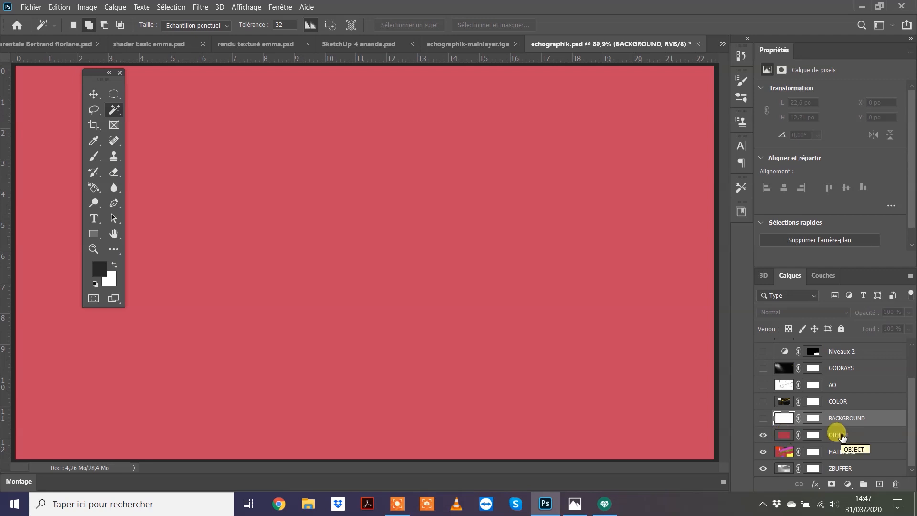
Select the OBJECT layer, compare it with the layer beneath, and leave it hidden
click(783, 436)
click(763, 434)
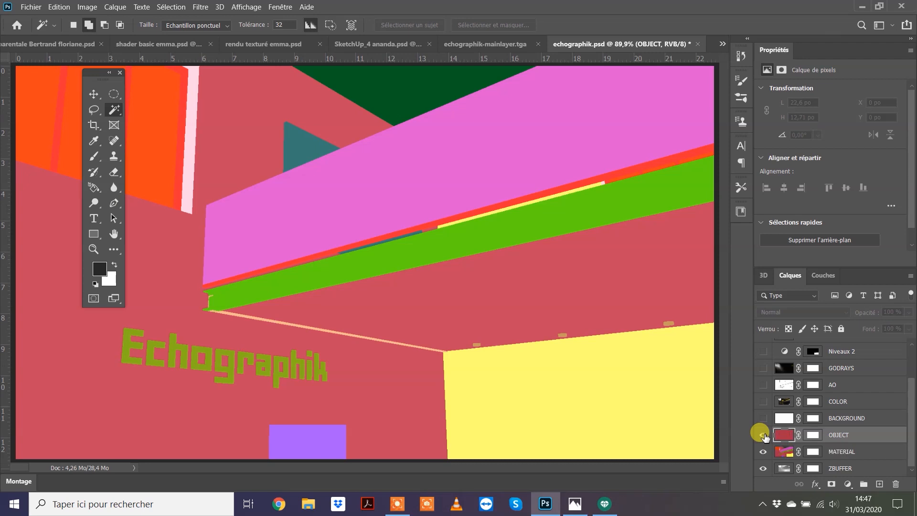
click(764, 434)
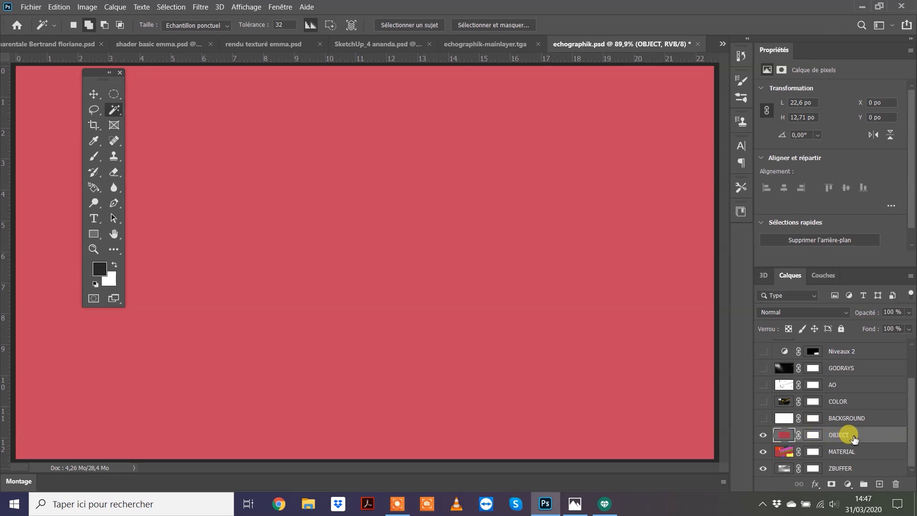
click(764, 436)
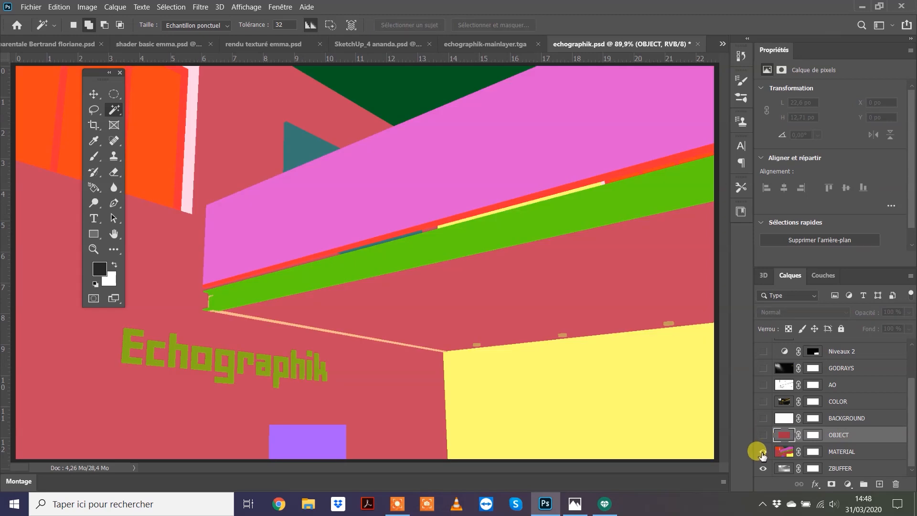
Select the green balcony-edge band on the MATERIAL layer with the Magic Wand
click(850, 451)
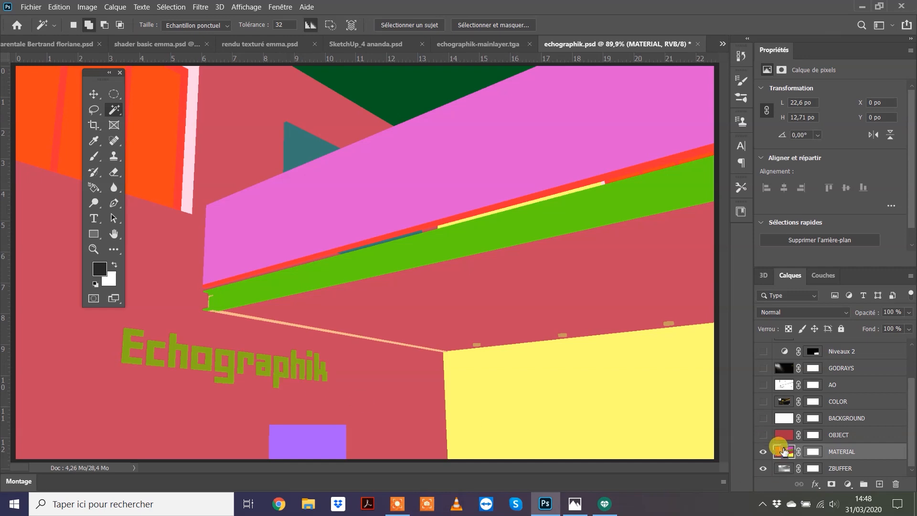
click(116, 111)
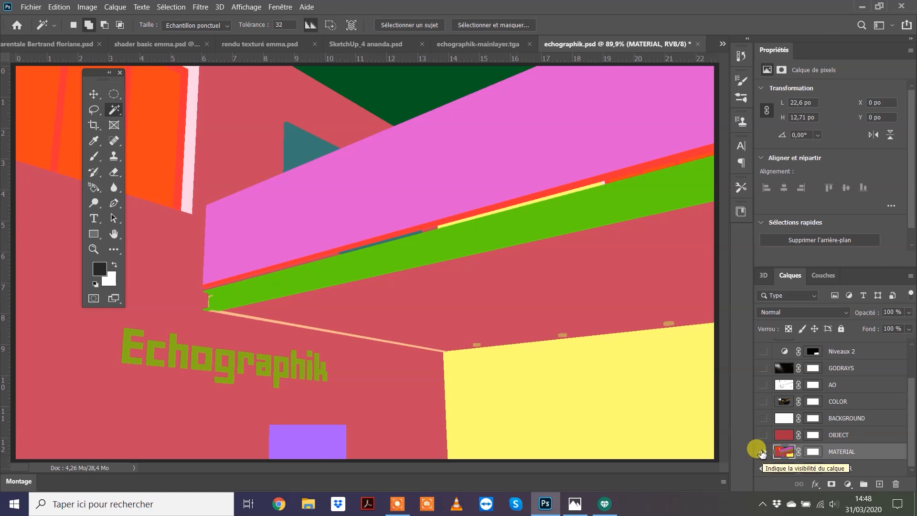
click(763, 452)
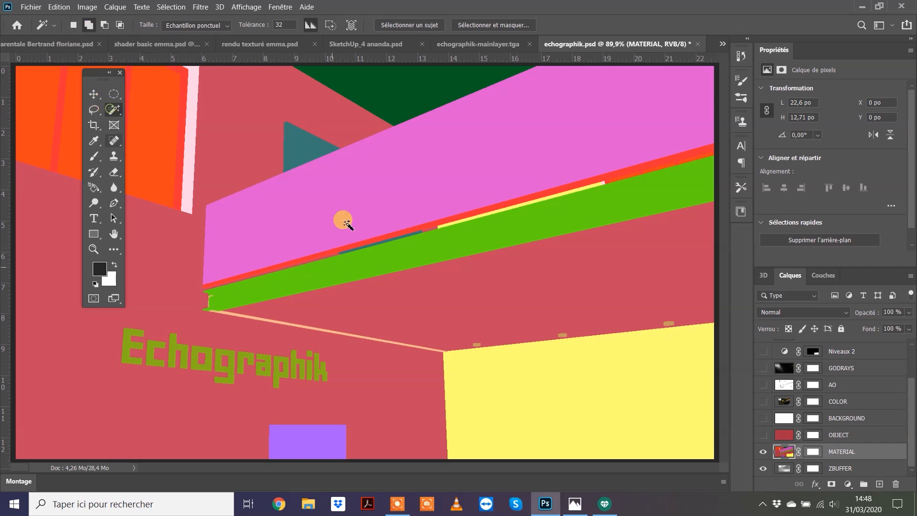
click(361, 266)
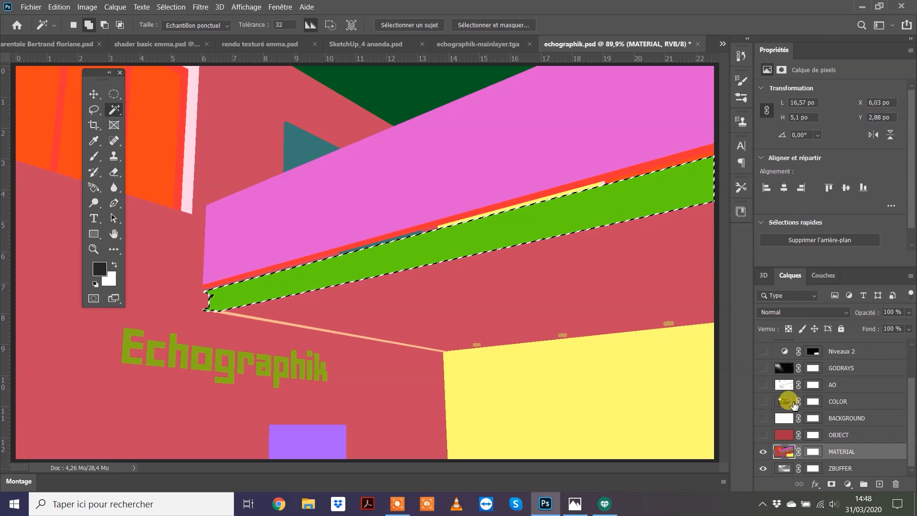
Hide the MATERIAL layer, keeping the band selection active, and select the ZBUFFER layer
click(764, 452)
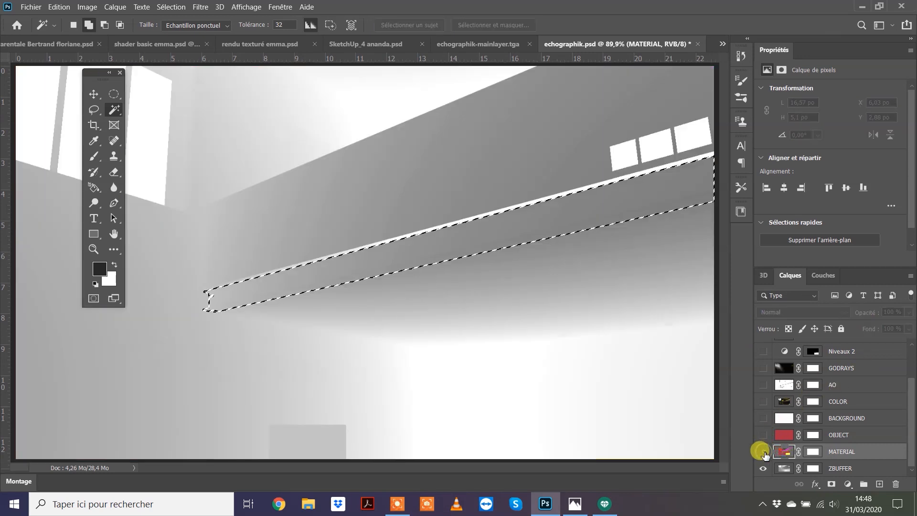
click(763, 452)
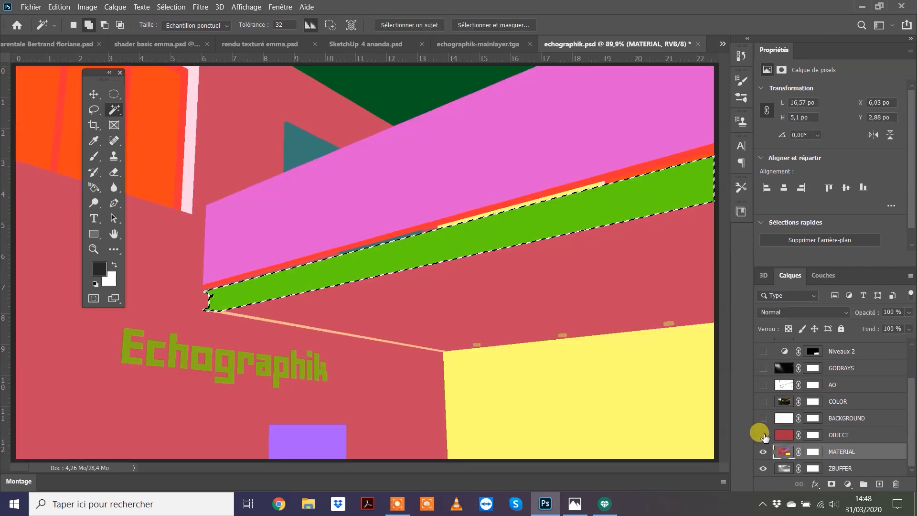
click(763, 451)
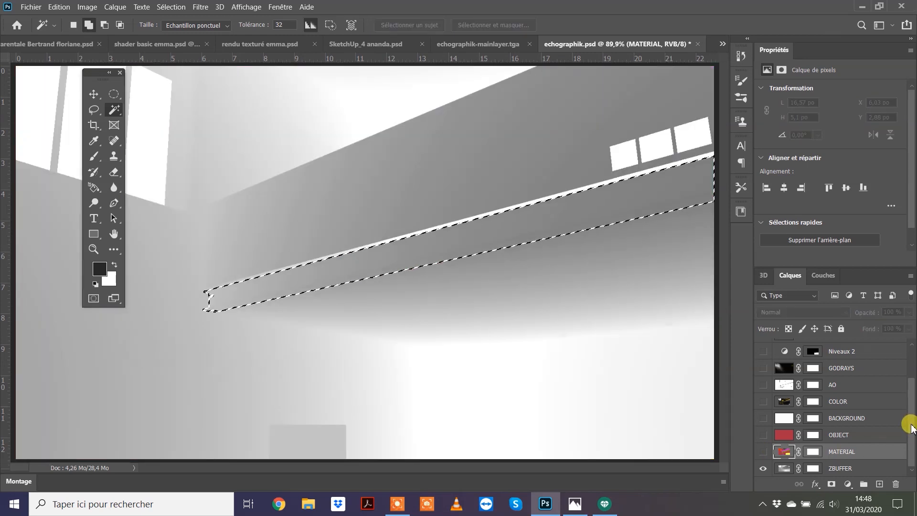
click(844, 468)
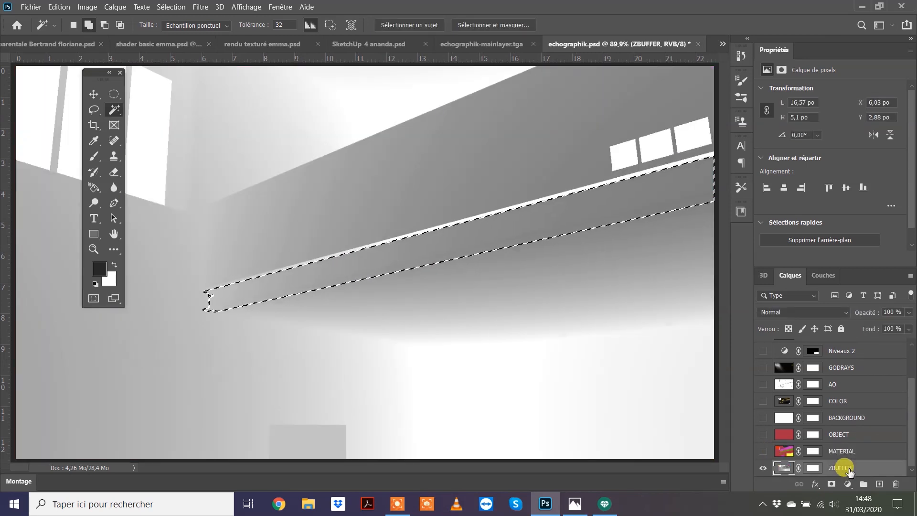
Clear the balcony-band selection and toggle the ZBUFFER layer off and on to show what it contributes
key(ctrl+d)
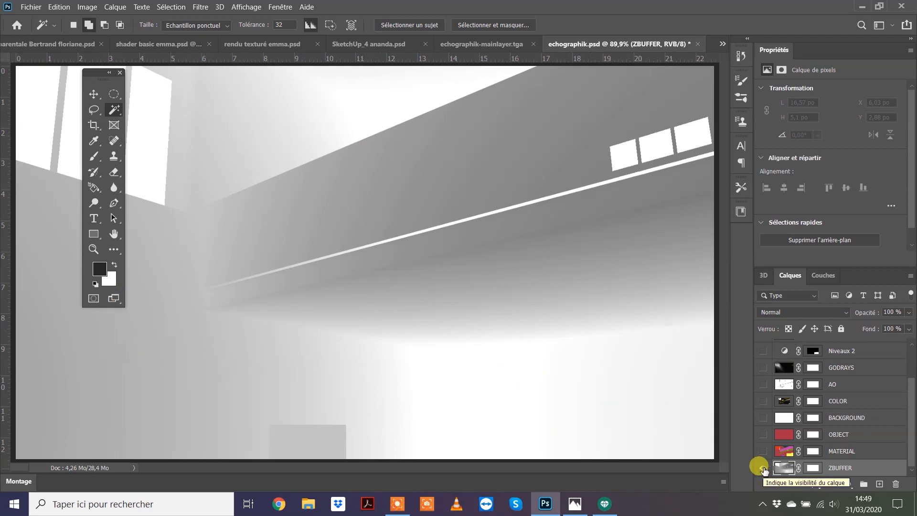
click(763, 469)
click(763, 468)
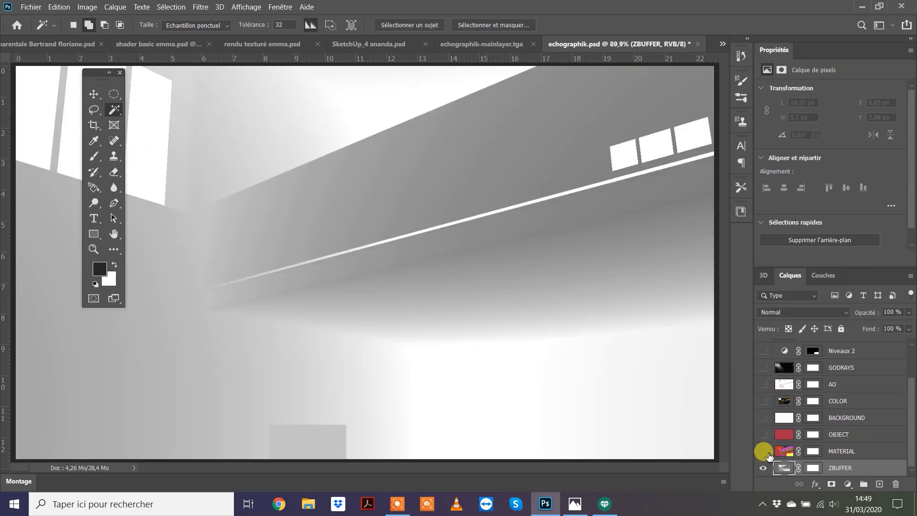
Show the MATERIAL, OBJECT, BACKGROUND, COLOR, AO and GODRAYS layers again
click(764, 451)
click(763, 434)
click(764, 418)
click(763, 401)
click(764, 384)
click(763, 367)
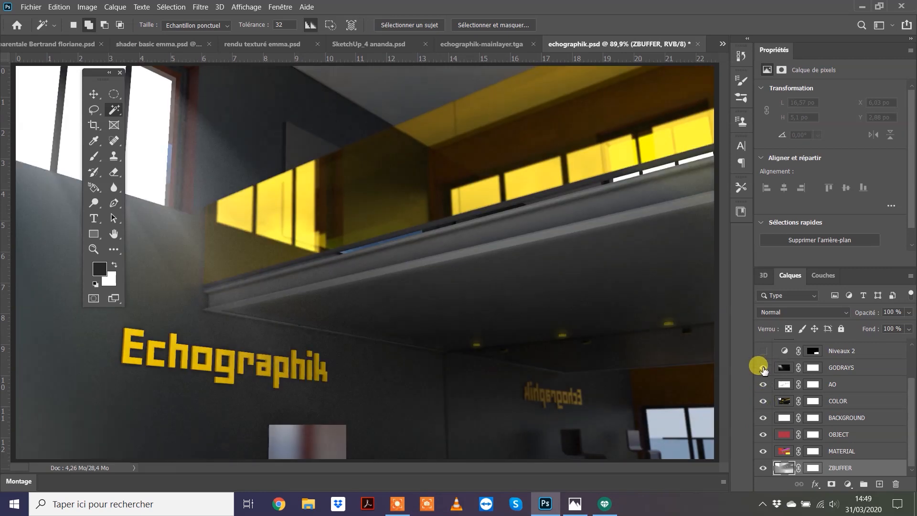
Toggle the Niveaux 2 and Niveaux 1 adjustment layers to compare their effect, leaving both visible
scroll(850, 368, up, 1)
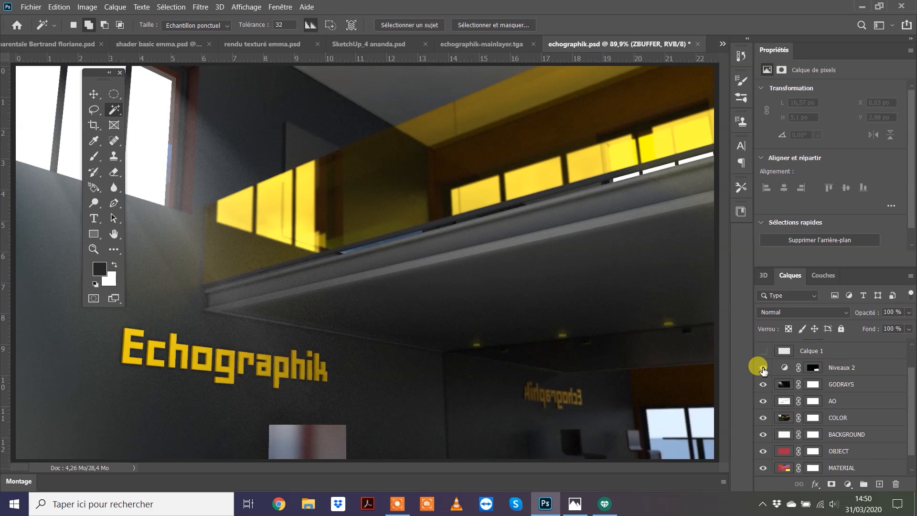
click(763, 368)
click(763, 369)
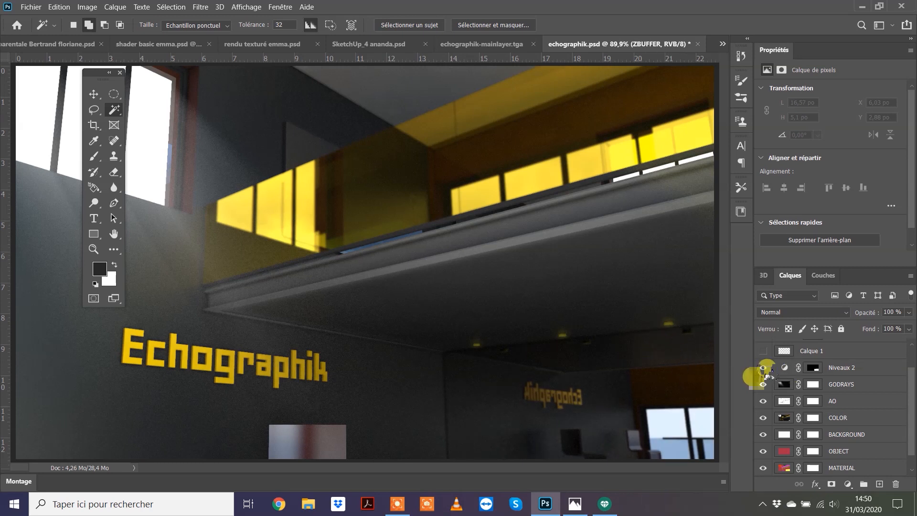
click(763, 368)
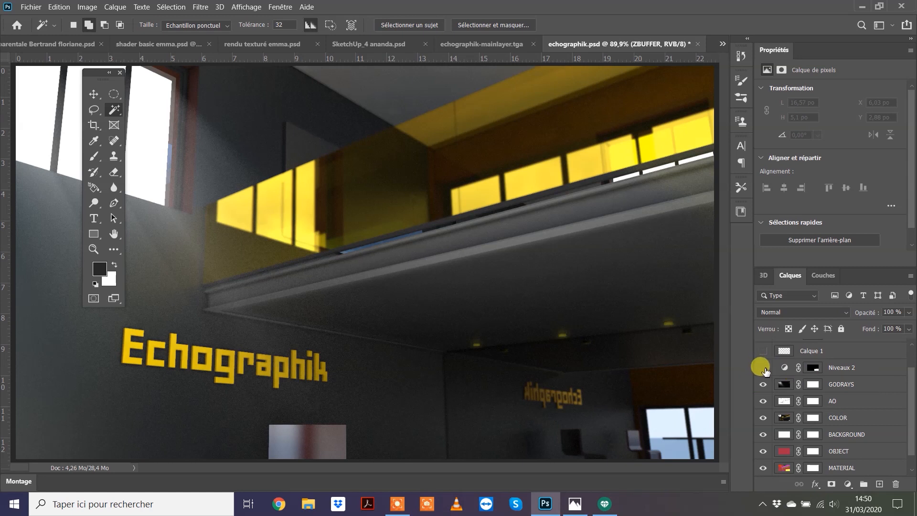
click(763, 368)
scroll(767, 356, up, 1)
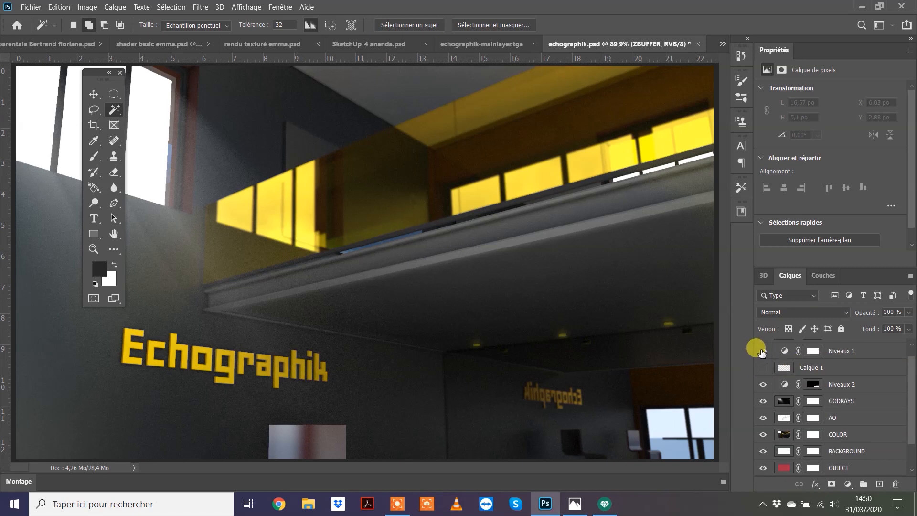
click(761, 351)
click(761, 351)
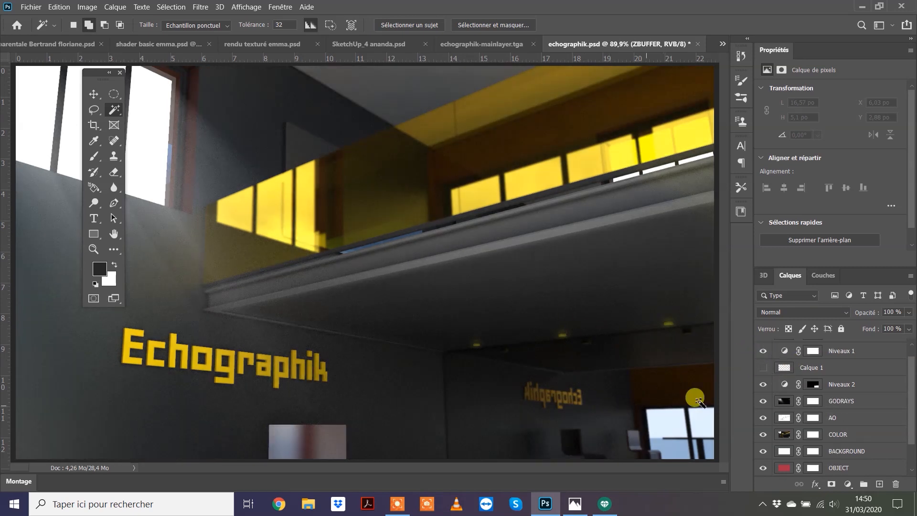
scroll(908, 401, down, 2)
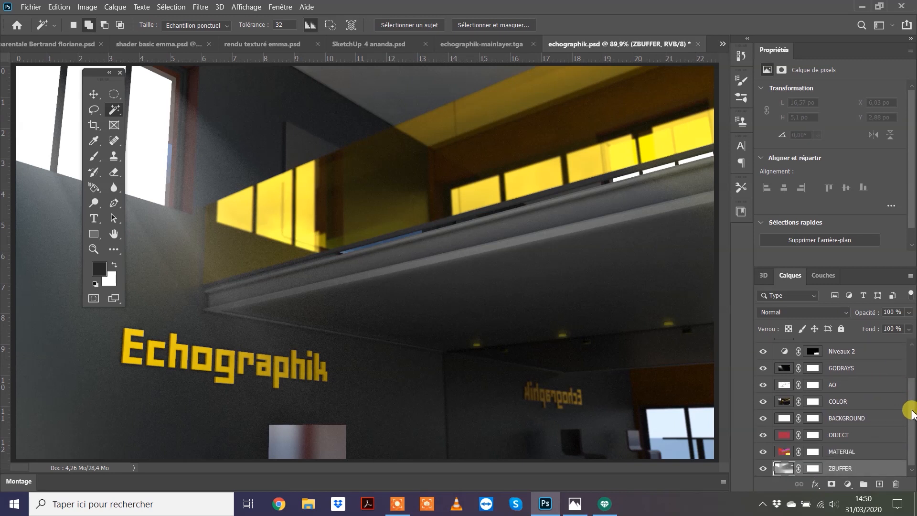
scroll(911, 410, up, 3)
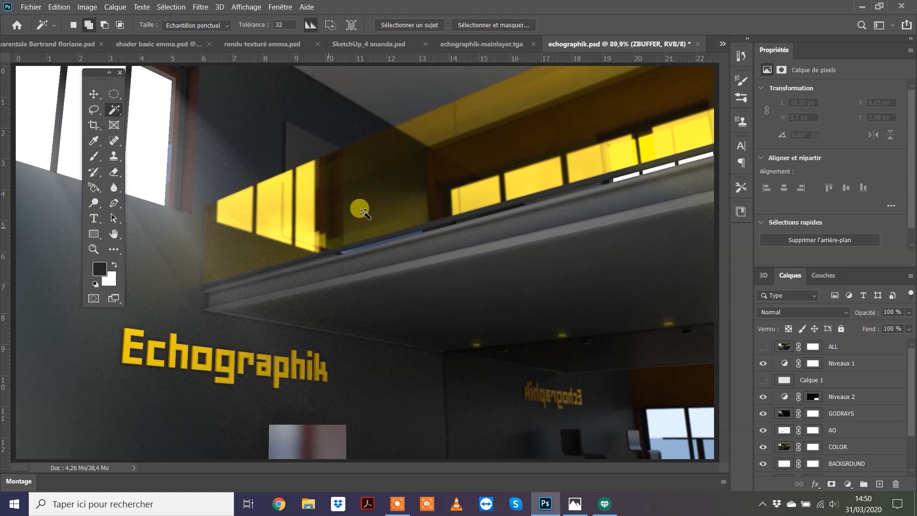
Check the image's pixel dimensions in the Image Size dialog, and close it without changing anything
click(87, 8)
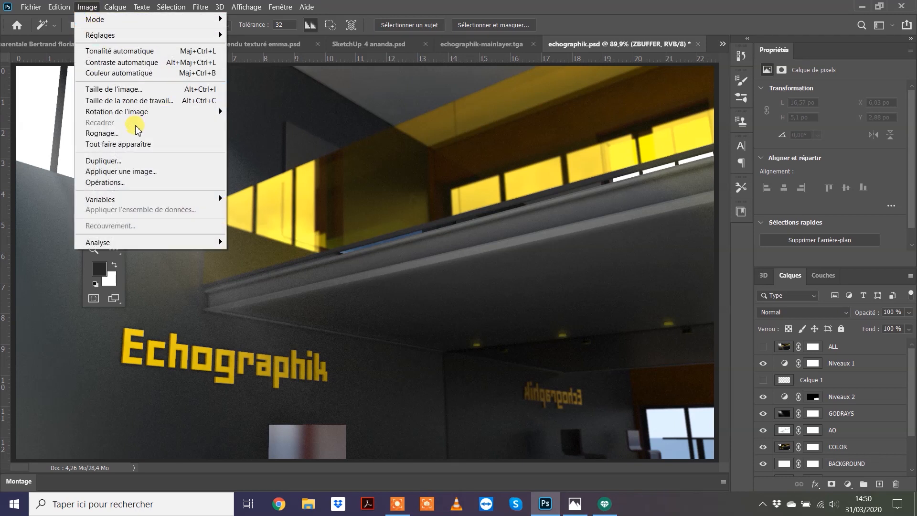
click(127, 89)
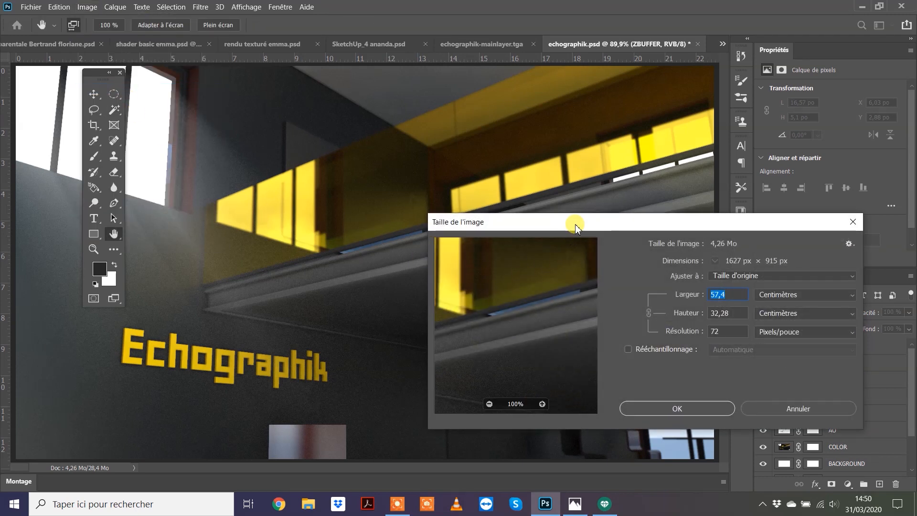
drag(575, 221, 409, 73)
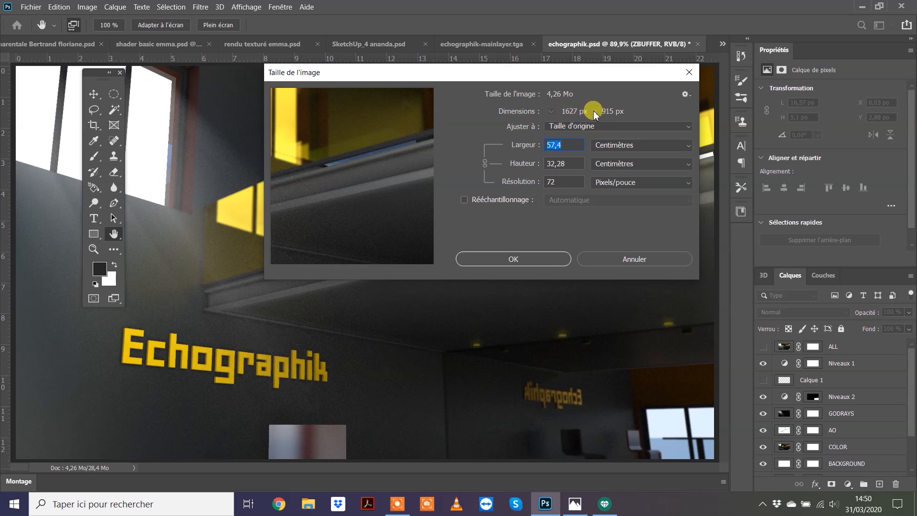
click(639, 258)
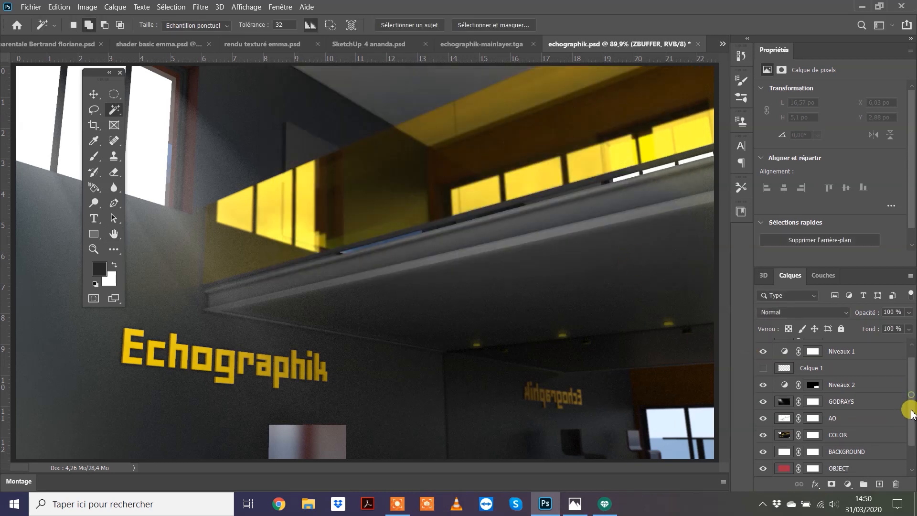
Restore echographik.psd to its opening snapshot from the history and look over the full image
click(741, 56)
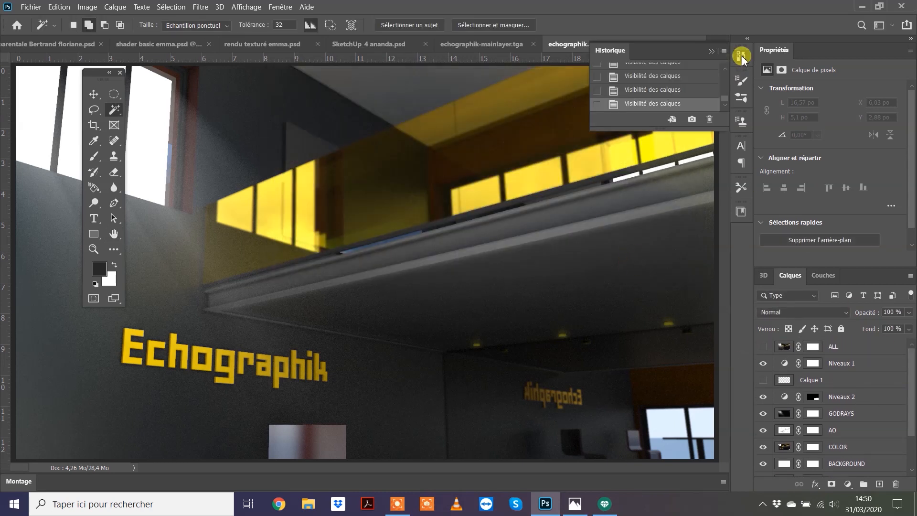
drag(726, 86, 726, 67)
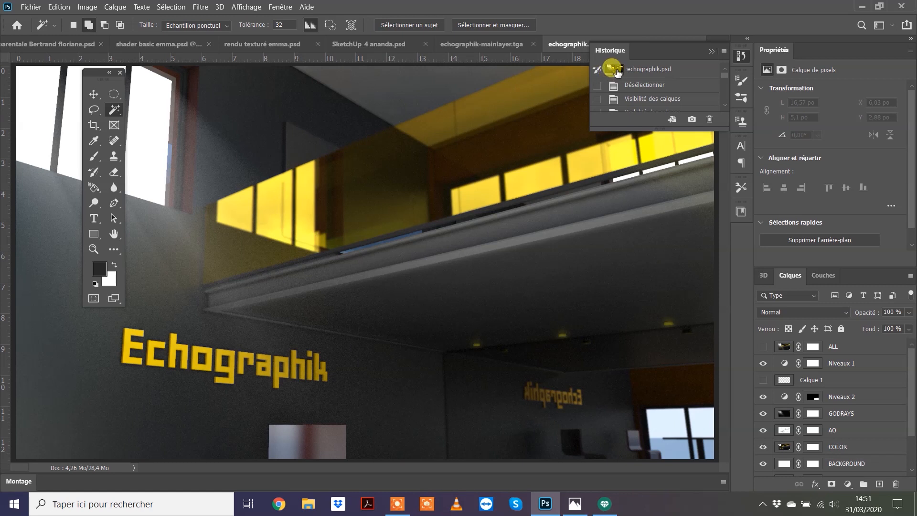
click(616, 70)
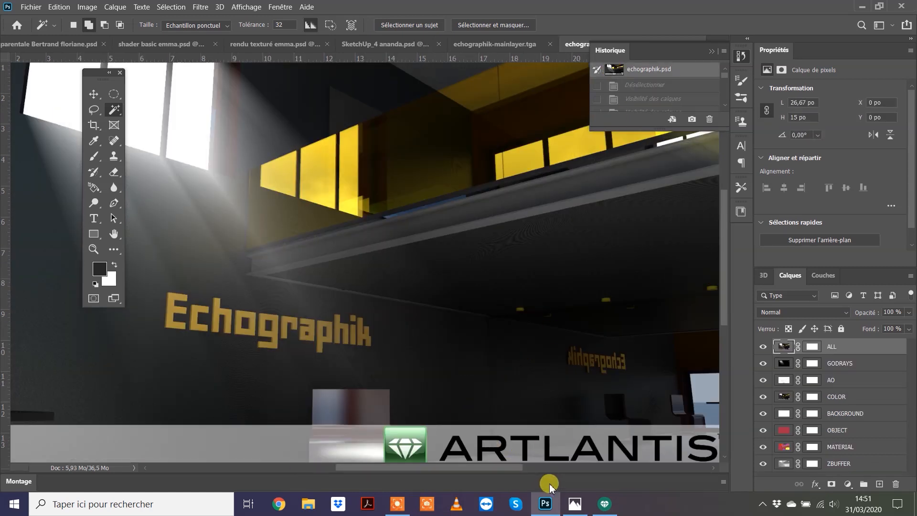
mouse_move(724, 304)
mouse_down()
mouse_move(725, 311)
mouse_move(724, 286)
mouse_up()
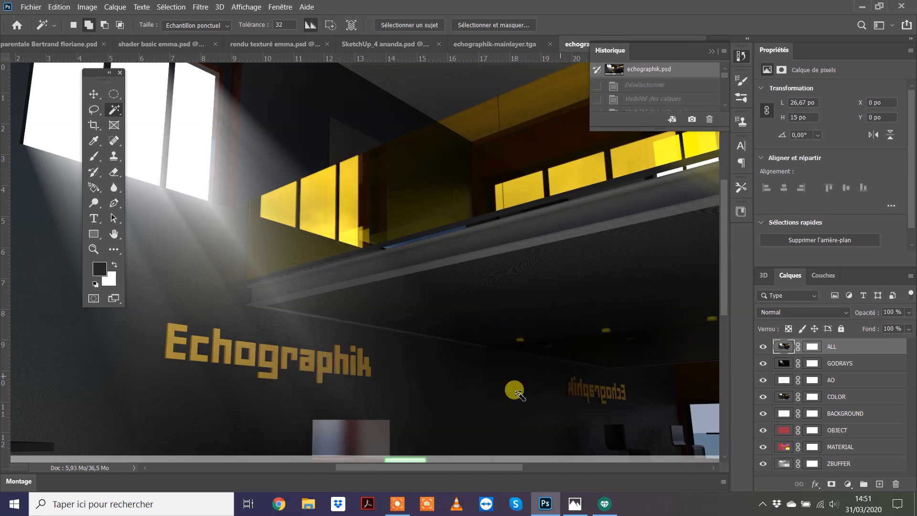
scroll(525, 370, down, 1)
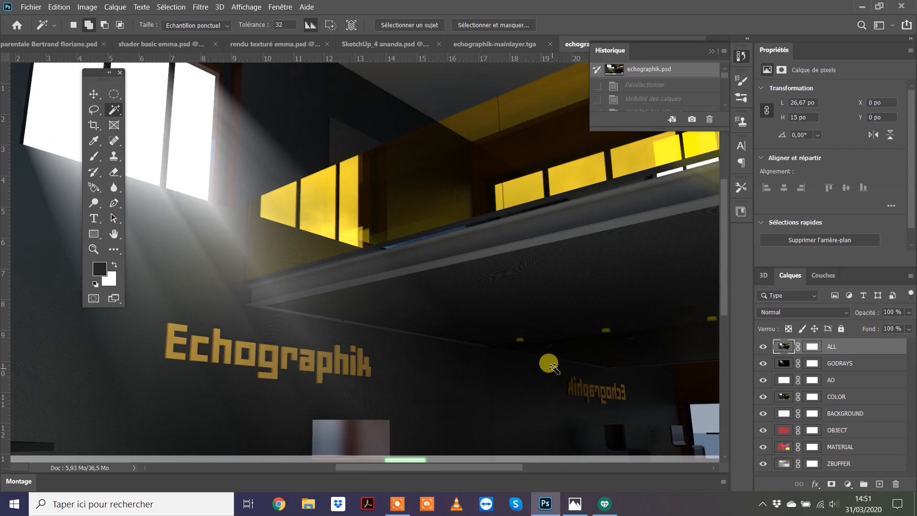
scroll(550, 365, up, 3)
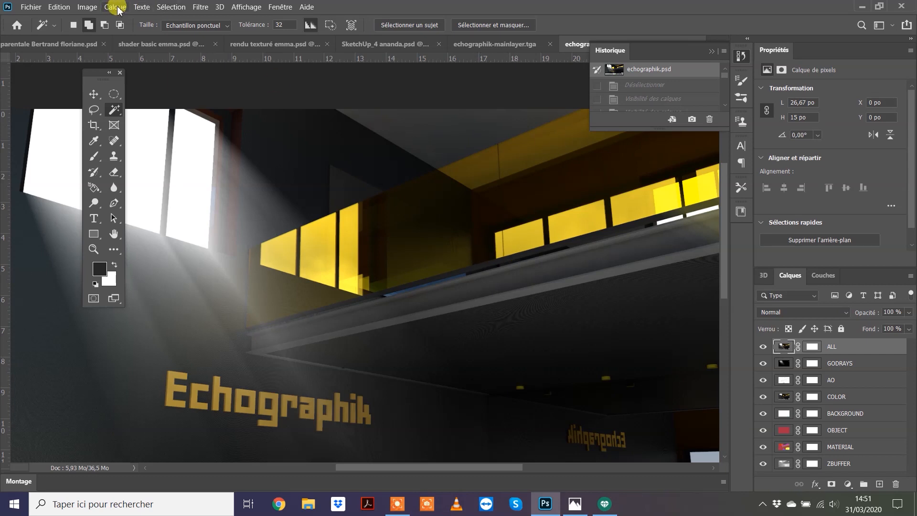
Set the image resolution to 300 pixels per inch in the Image Size settings, with resampling off
click(88, 7)
mouse_move(95, 37)
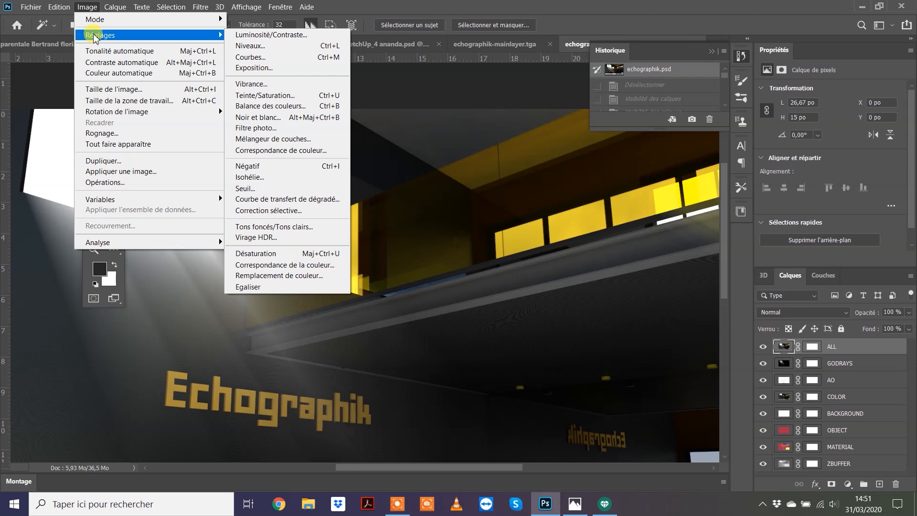
click(127, 90)
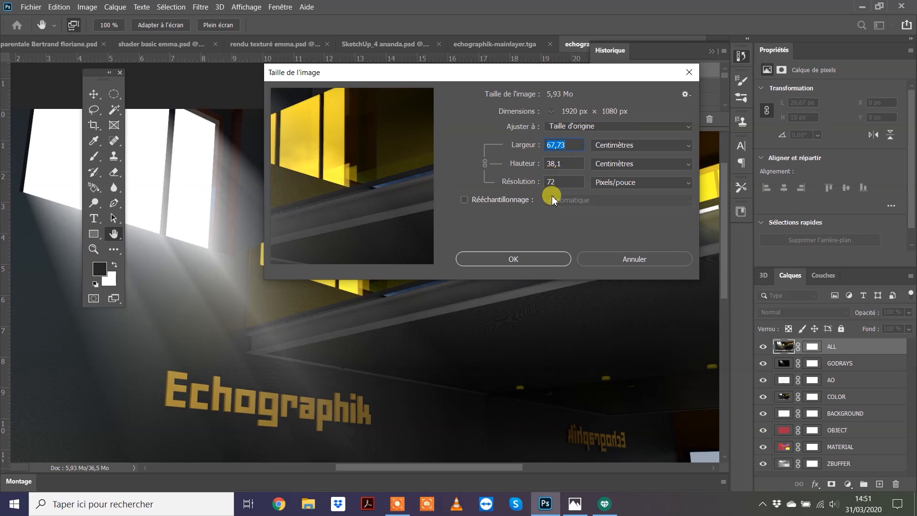
drag(560, 182, 533, 185)
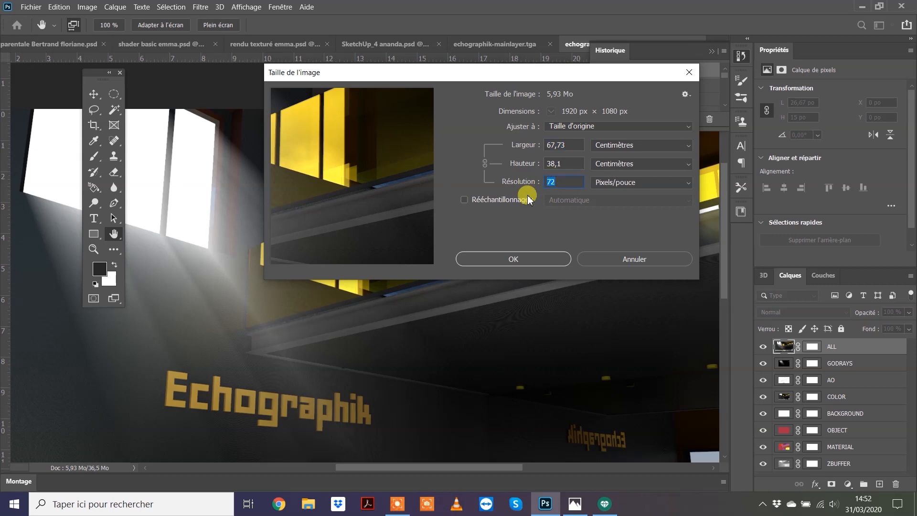
click(566, 182)
drag(566, 182, 508, 199)
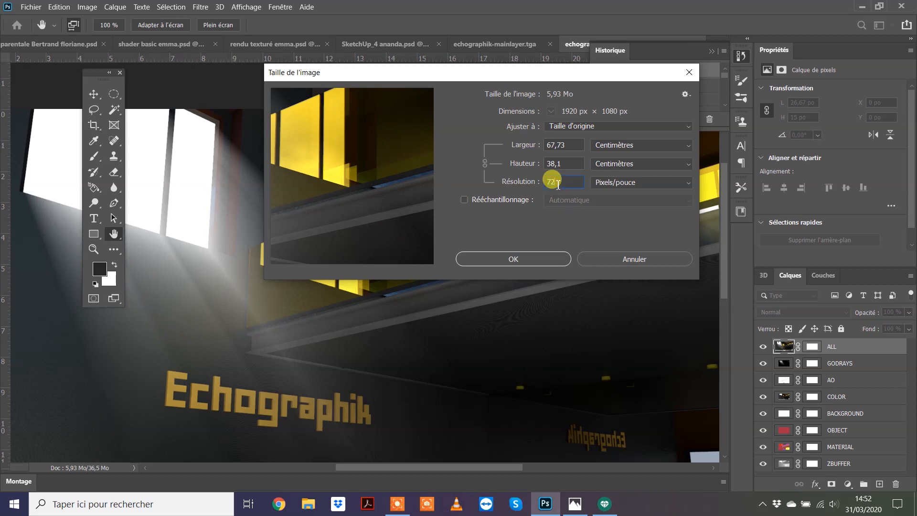
drag(558, 184, 538, 203)
text(300)
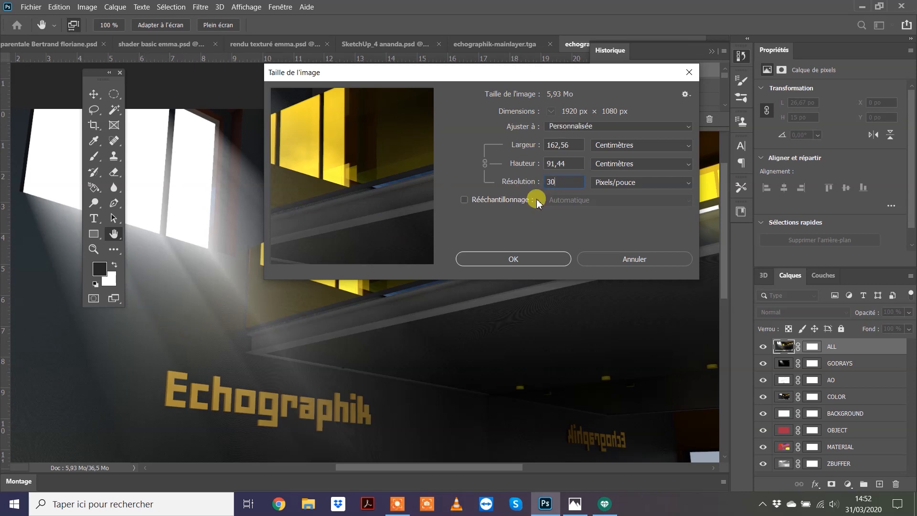
click(573, 163)
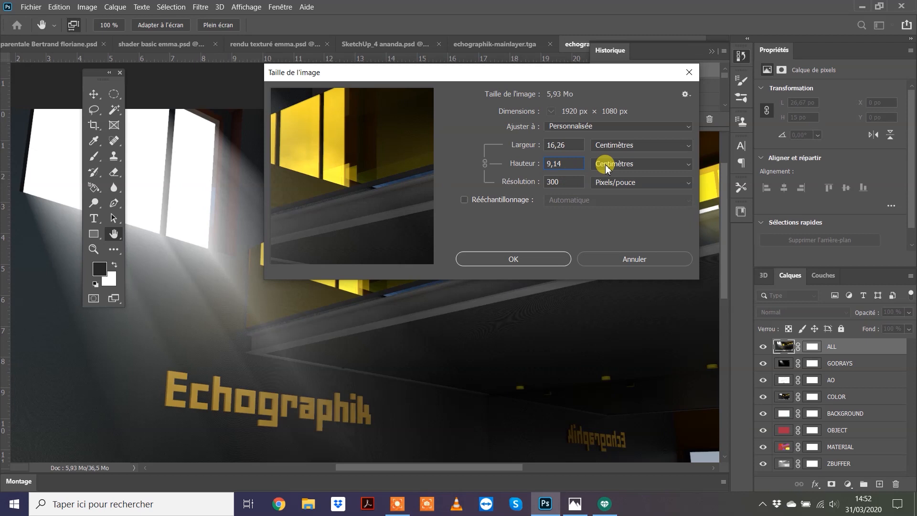
Change the resolution to 150 pixels per inch and apply the new image size
click(559, 182)
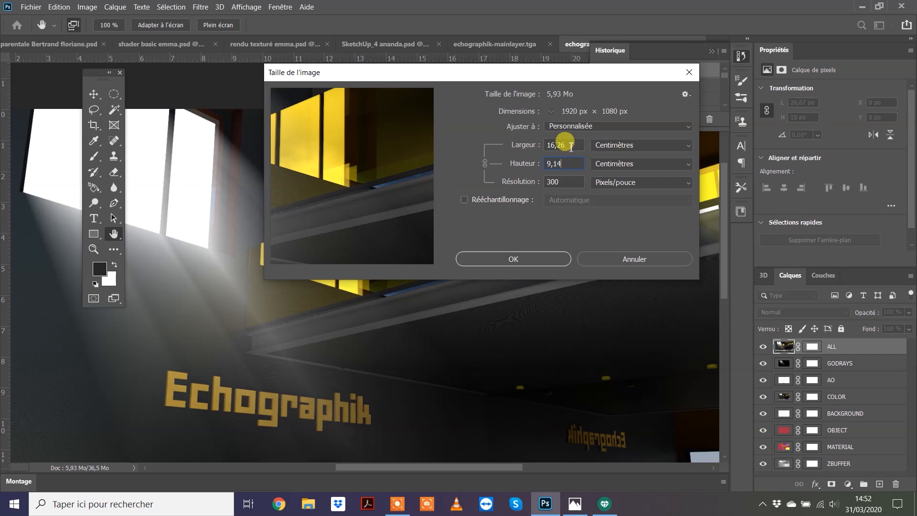
double_click(562, 183)
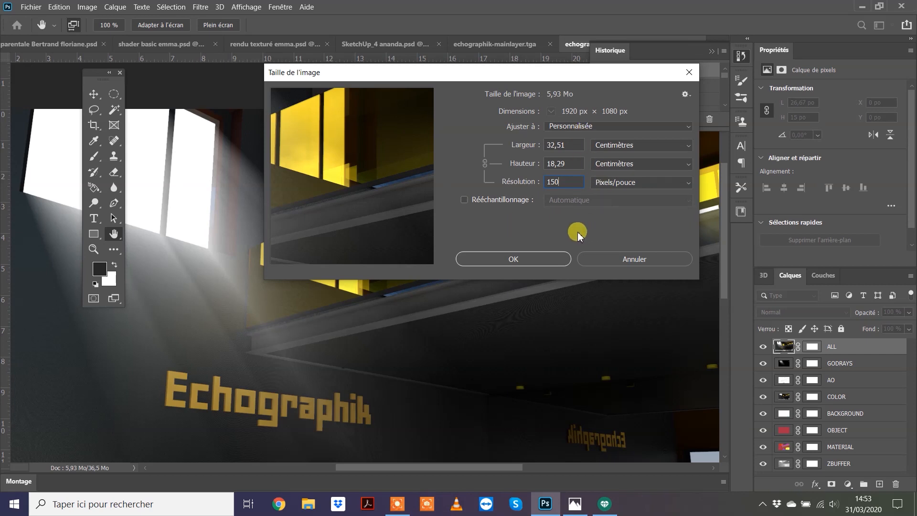
click(525, 260)
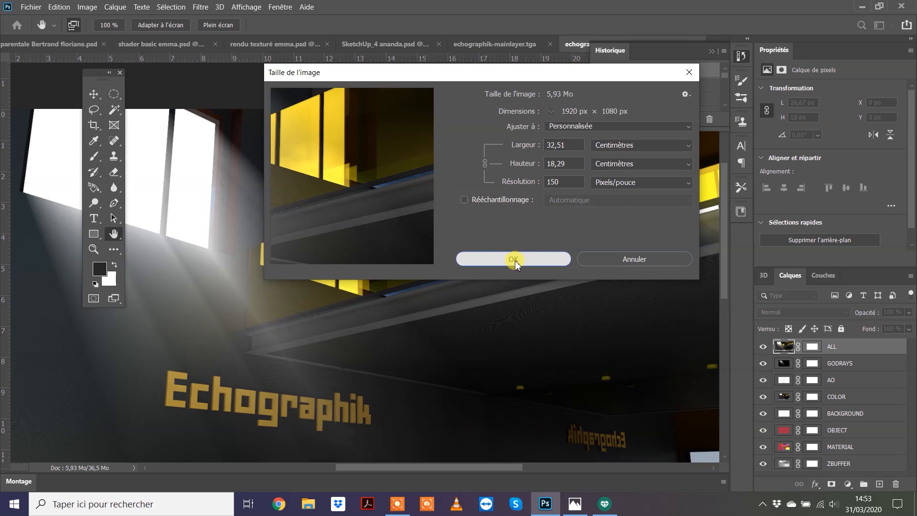
click(538, 314)
click(626, 260)
click(543, 250)
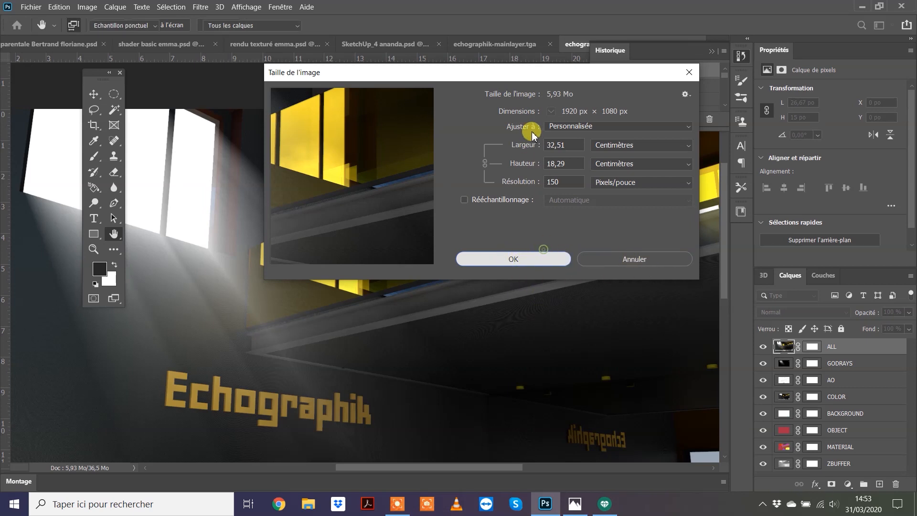
key(ctrl+d)
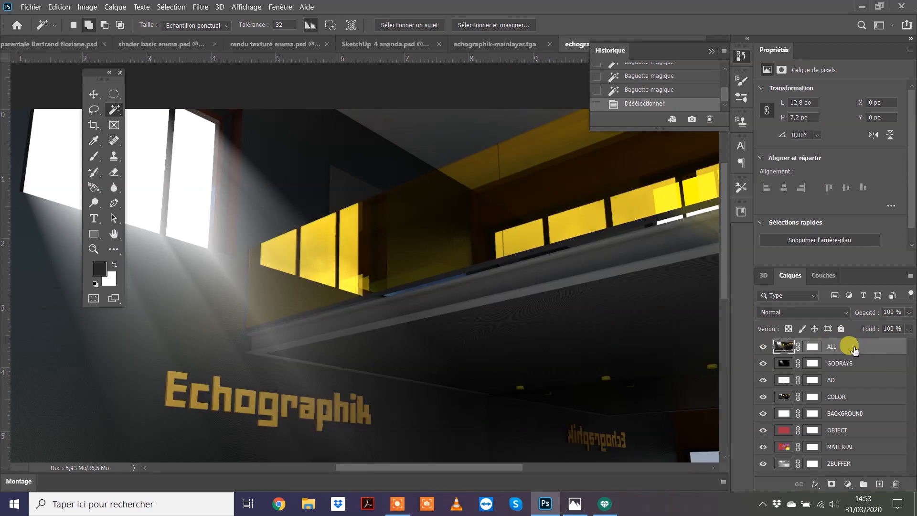
Return the document to the echographik.psd opening snapshot, undoing the image size change
click(725, 191)
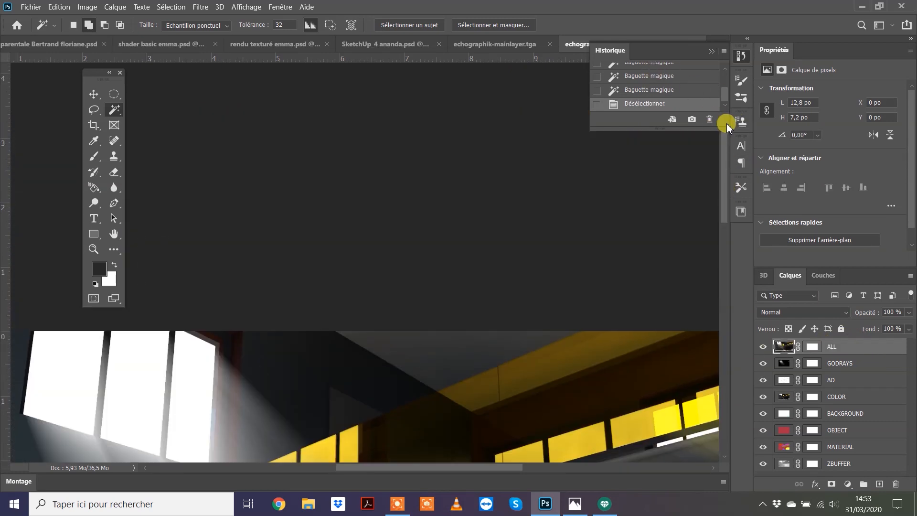
drag(725, 93, 725, 36)
click(613, 70)
double_click(616, 70)
Select the AO layer and widen the collapsed panel column to display its labels
click(878, 381)
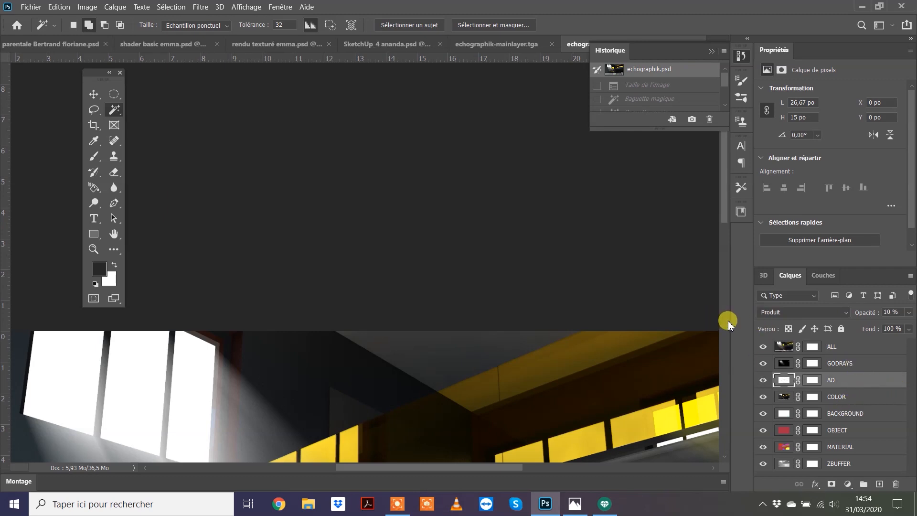
drag(728, 319, 660, 321)
scroll(511, 363, down, 2)
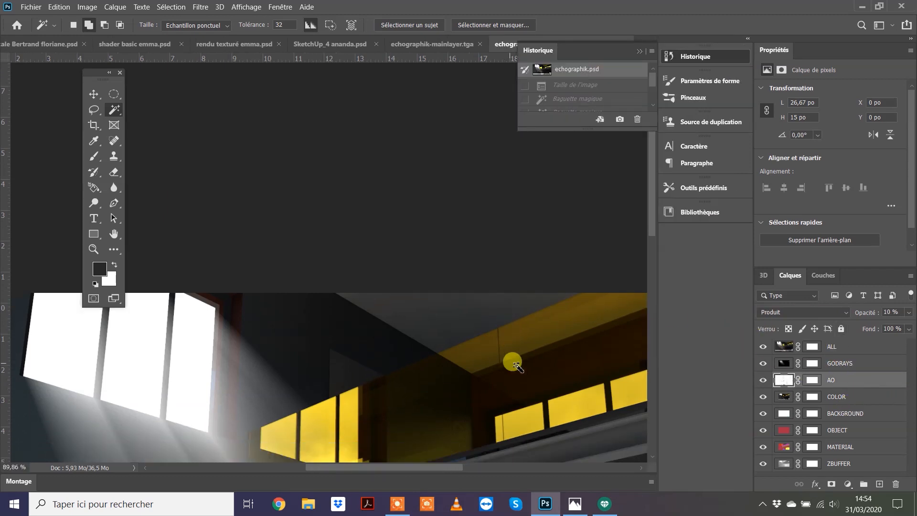
scroll(540, 341, down, 2)
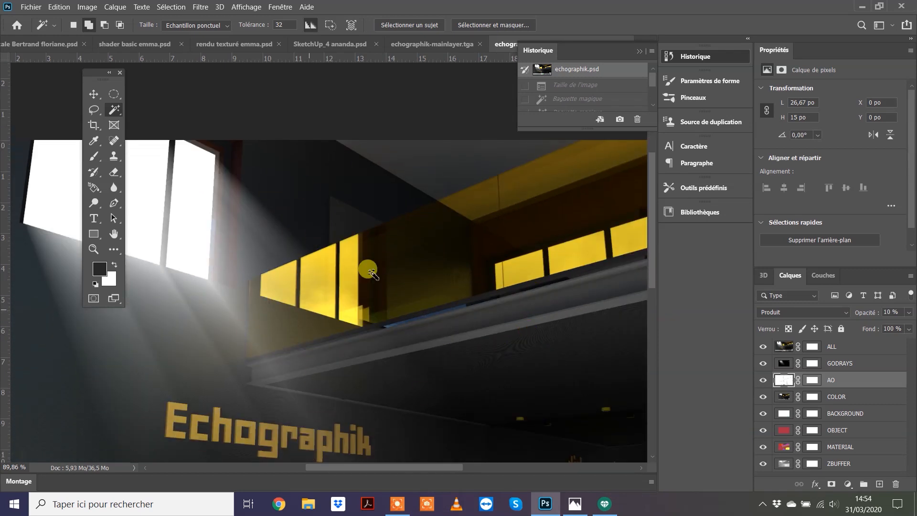
Group all layers from ALL down to ZBUFFER into a new group named base
click(841, 352)
click(841, 365)
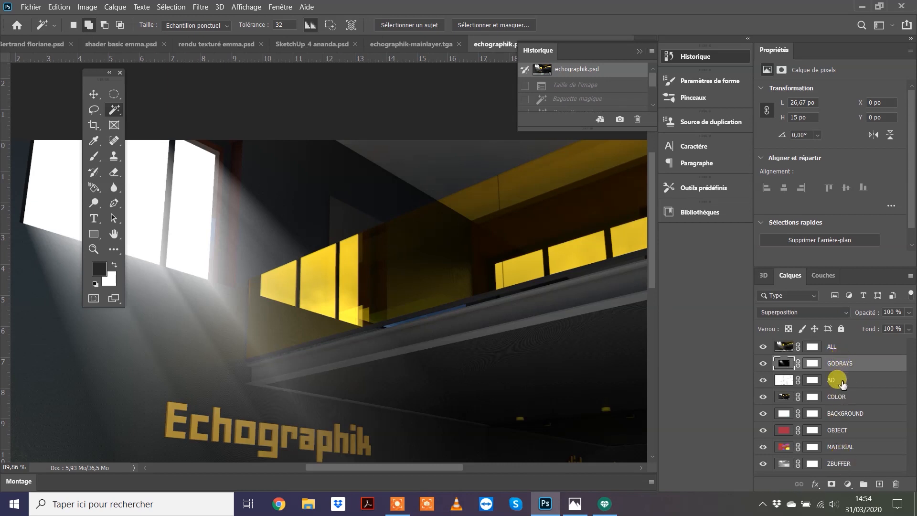
click(840, 349)
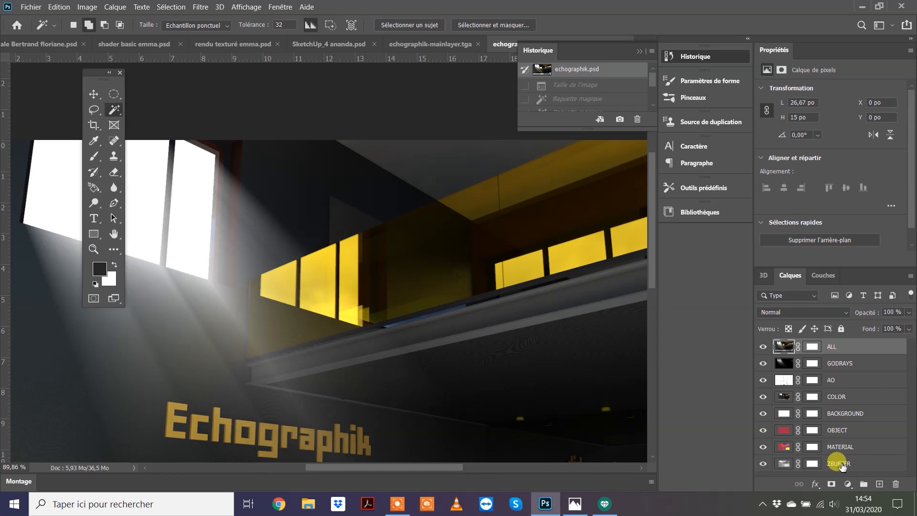
shift+click(841, 465)
click(842, 347)
shift+click(842, 464)
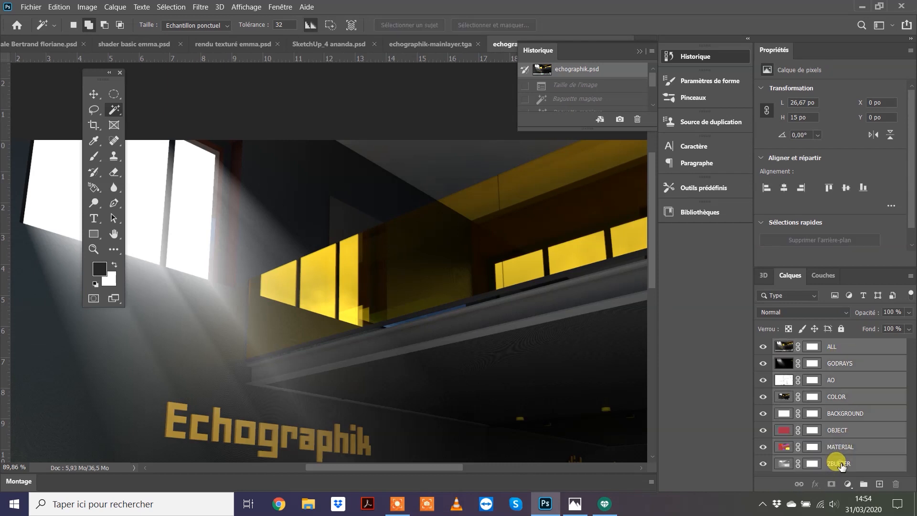
right_click(842, 457)
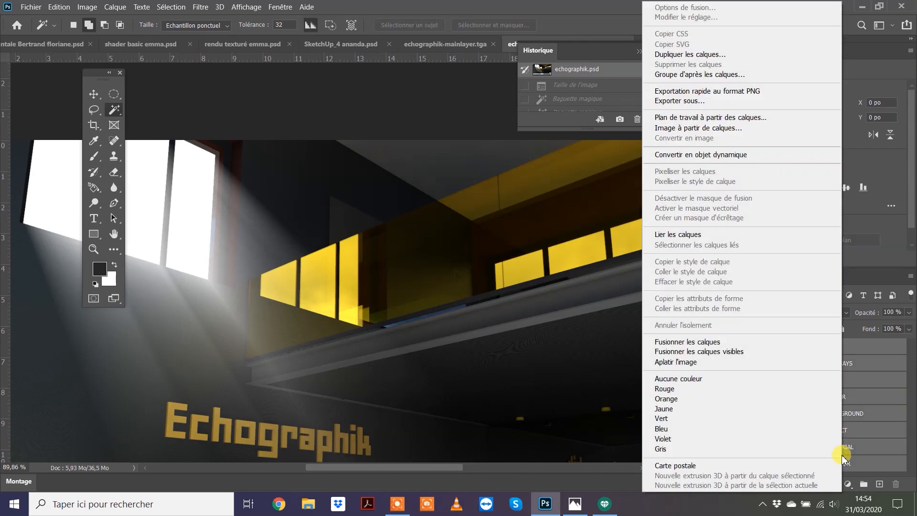
click(689, 77)
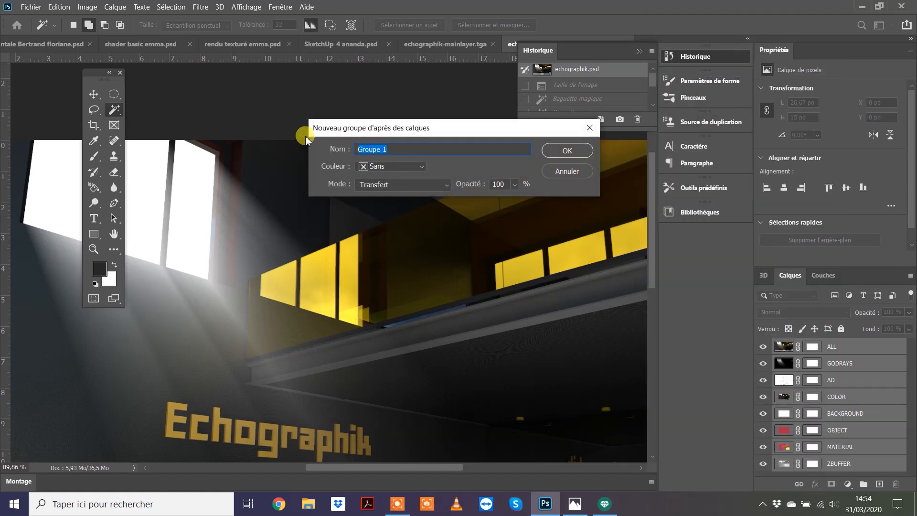
text(base)
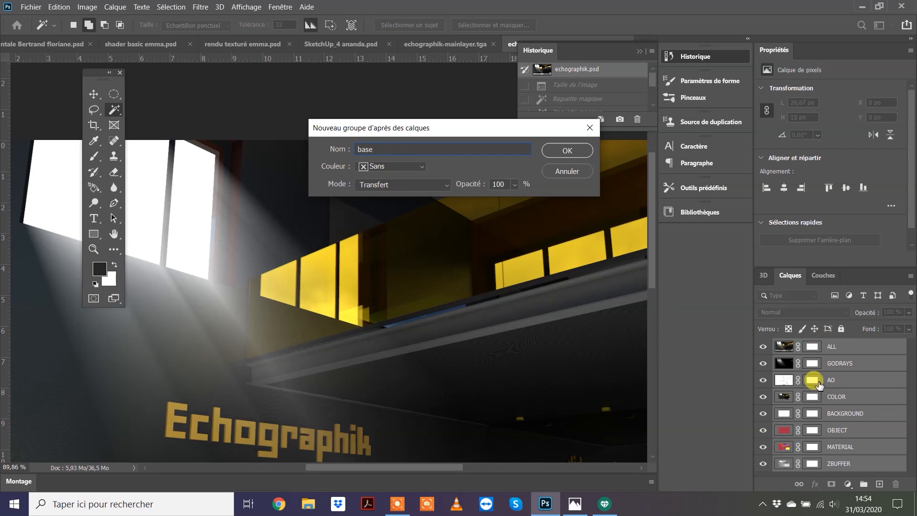
click(568, 150)
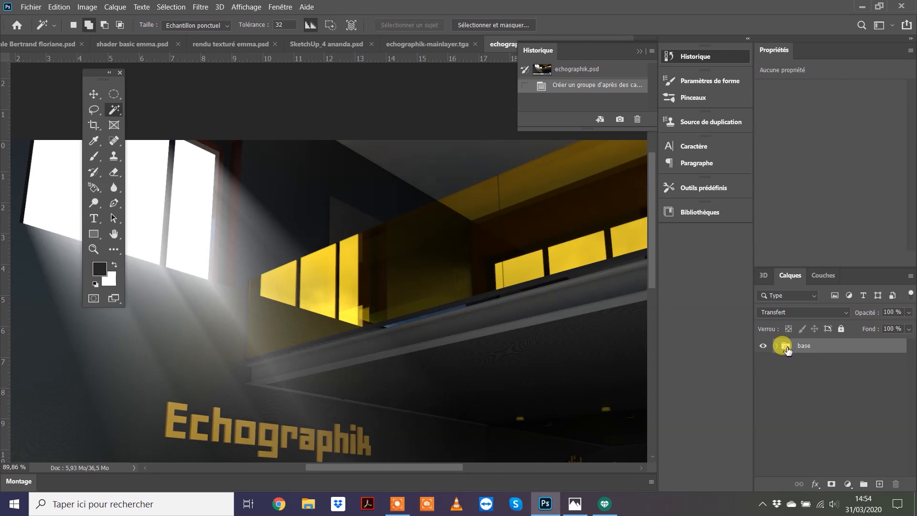
Duplicate the base group within echographik.psd and name the copy correction tonale chromie
right_click(787, 350)
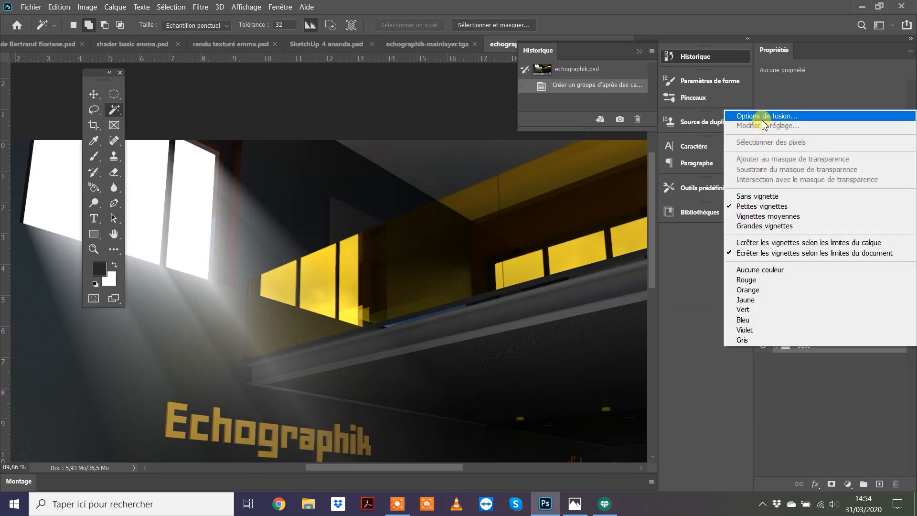
click(812, 432)
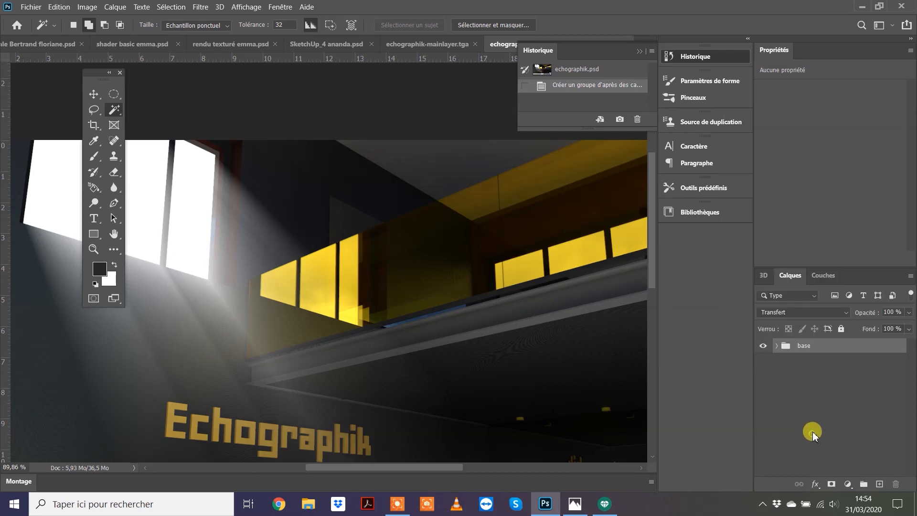
click(911, 277)
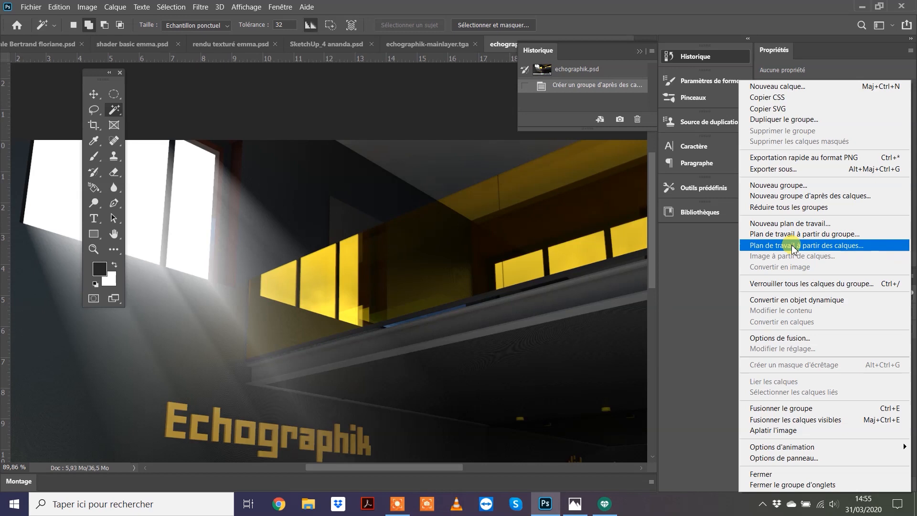
click(786, 120)
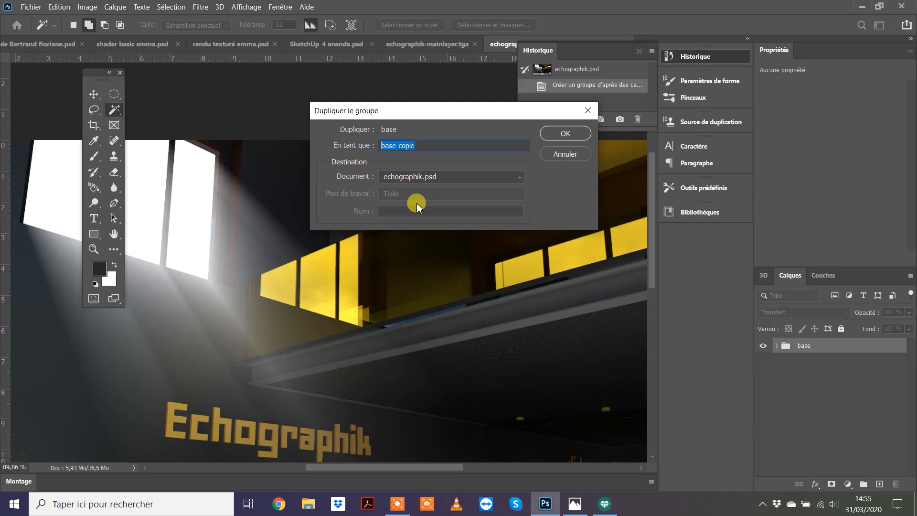
text(corresction tonale)
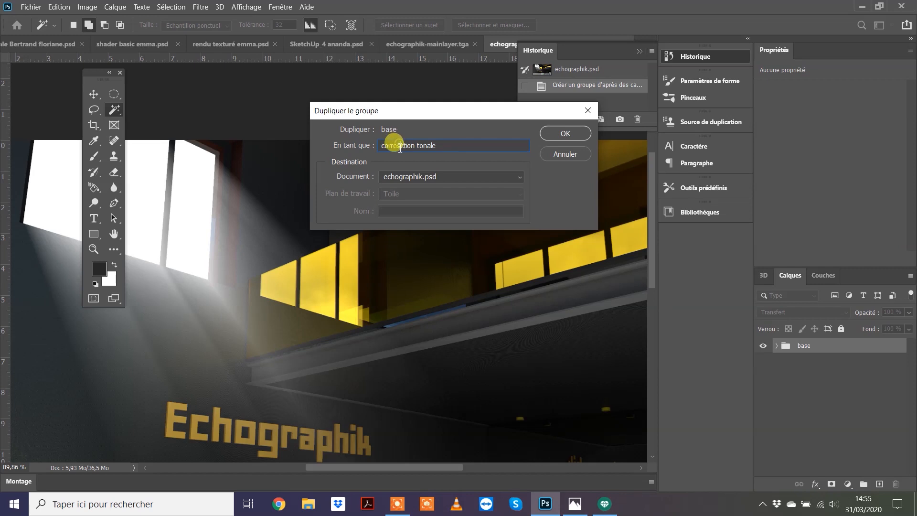
key(BackSpace)
click(434, 145)
text(chromie)
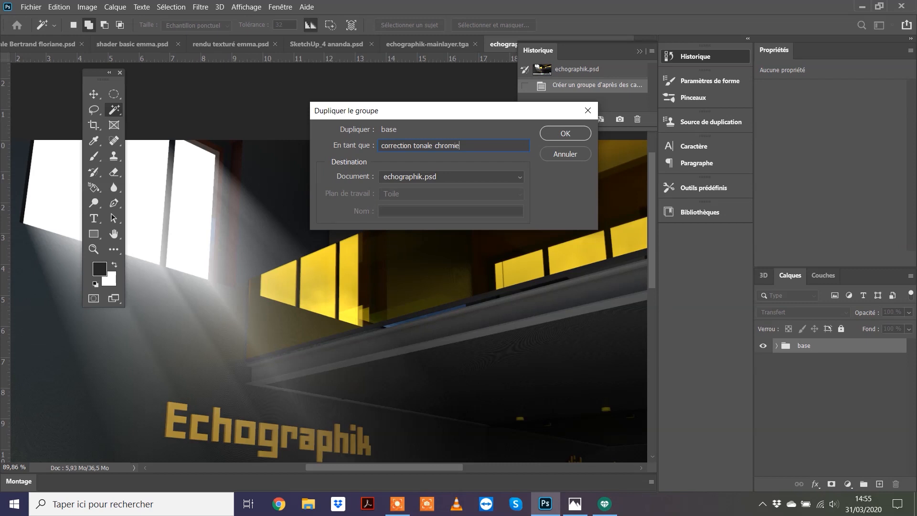
click(565, 133)
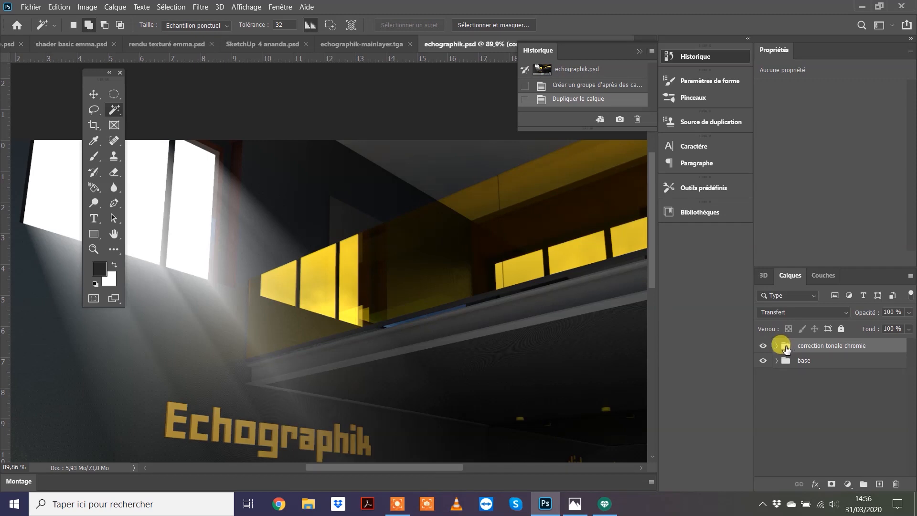
click(828, 405)
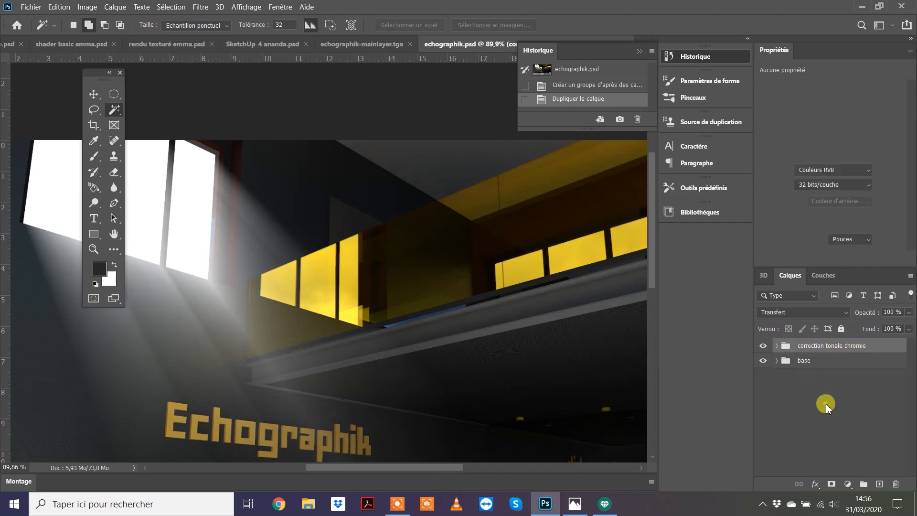
click(796, 348)
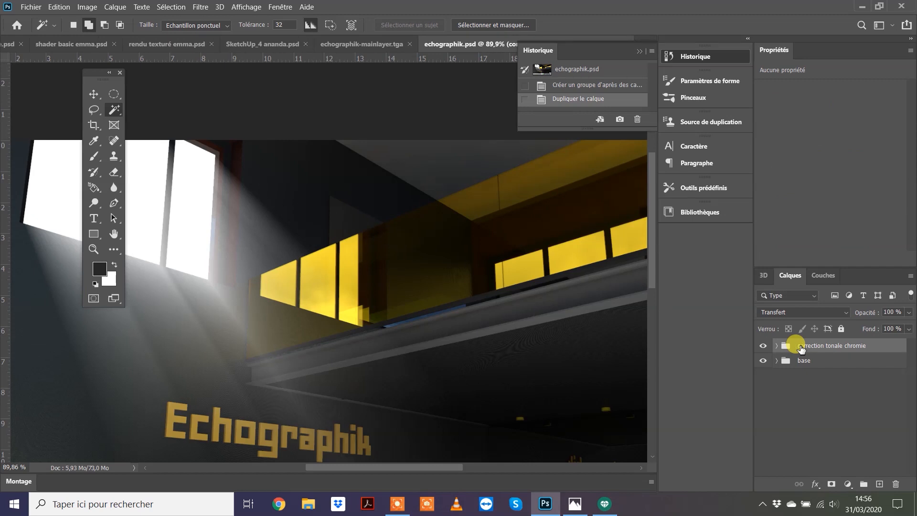
click(801, 359)
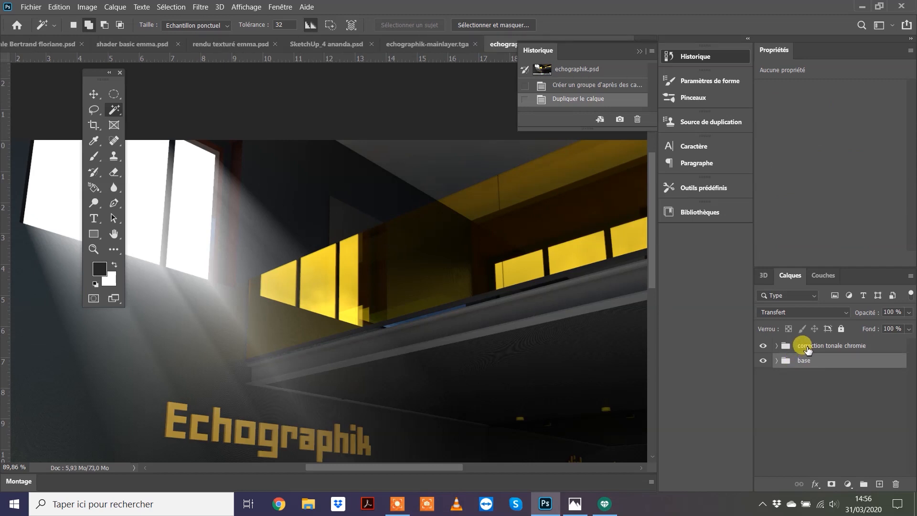
click(808, 348)
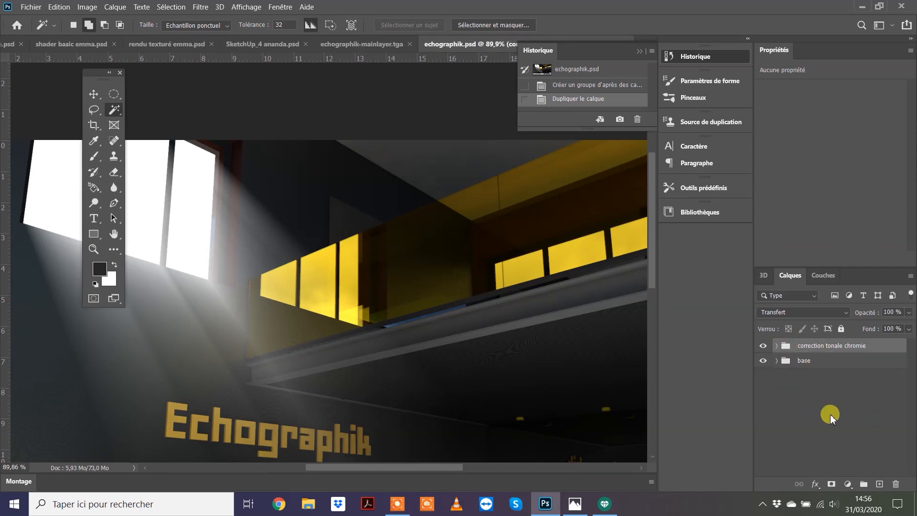